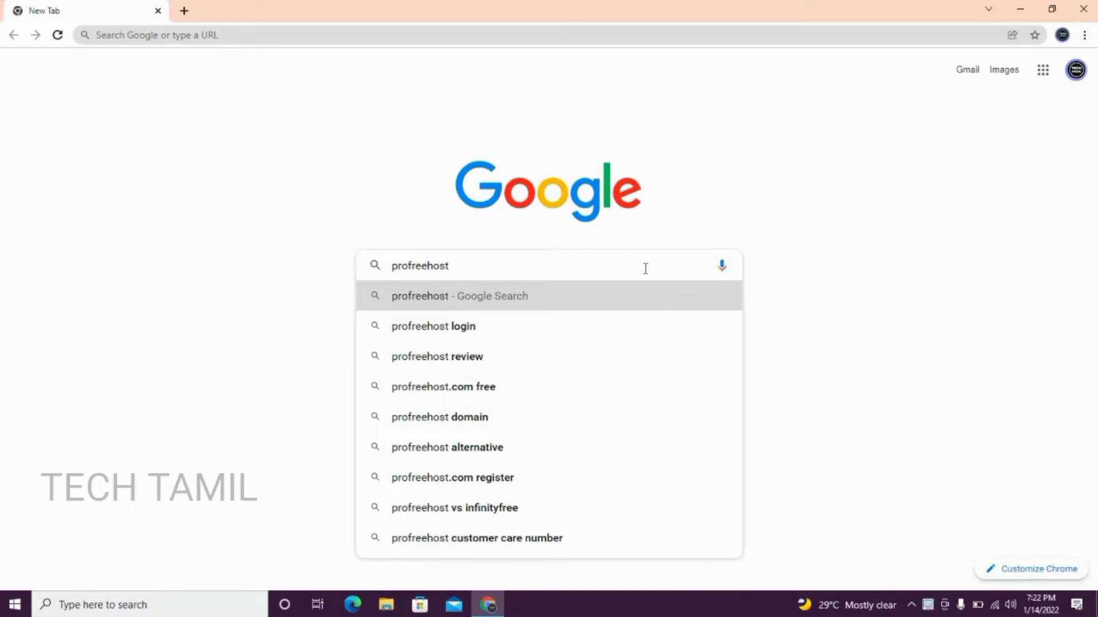
# Open profreehost.com and go to its account registration page.
pyautogui.write('.com')
pyautogui.press('Return')
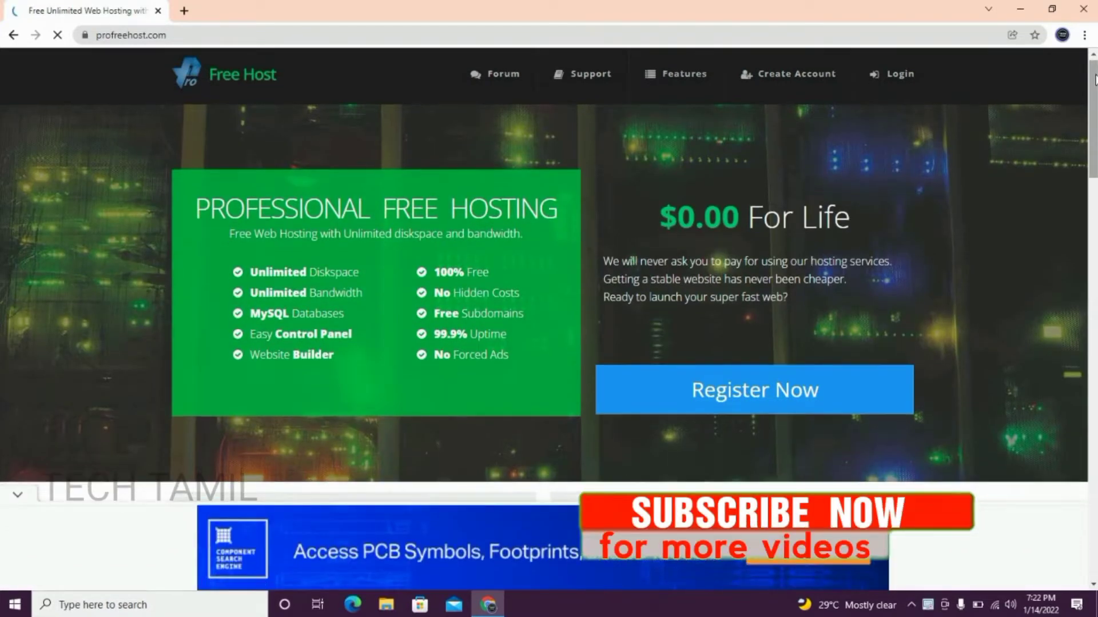
pyautogui.scroll(-15, 1094, 80)
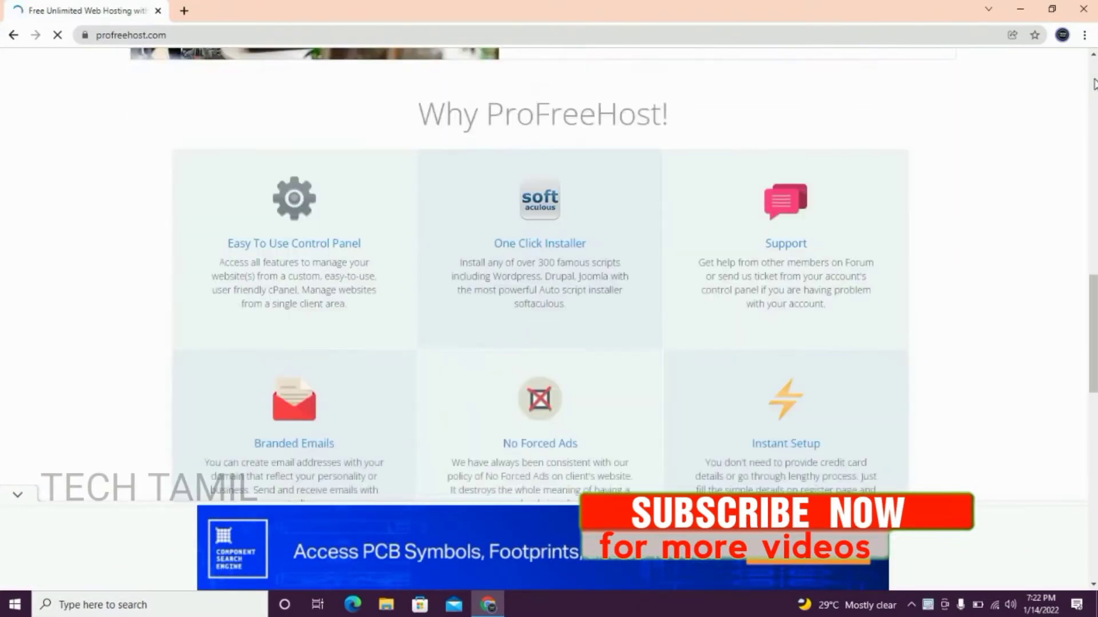
pyautogui.scroll(-10, 1094, 83)
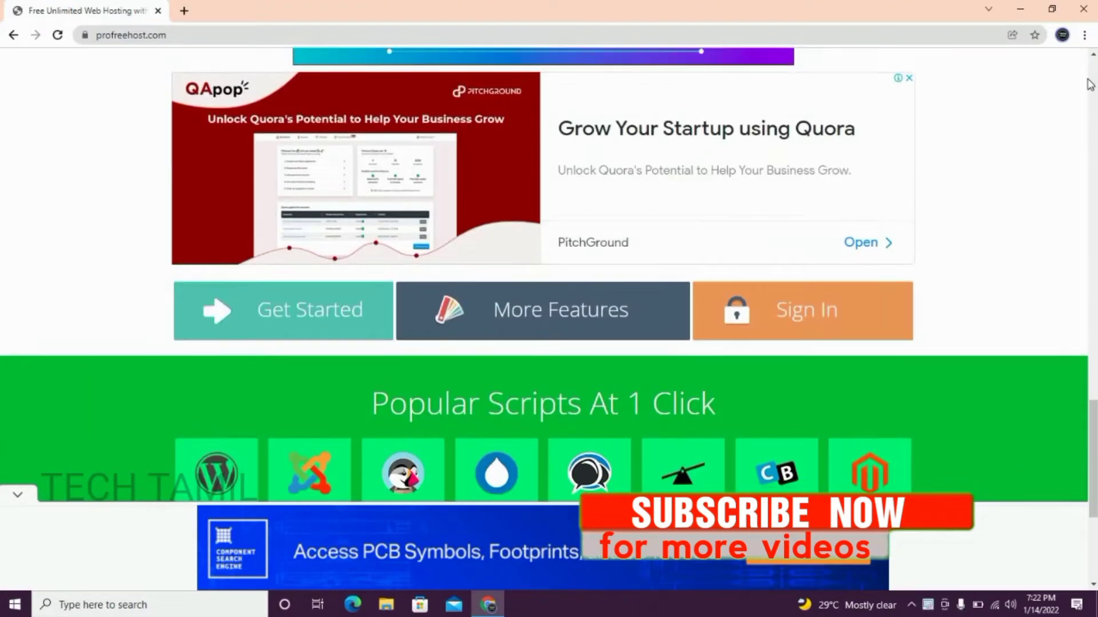
pyautogui.scroll(20, 1089, 85)
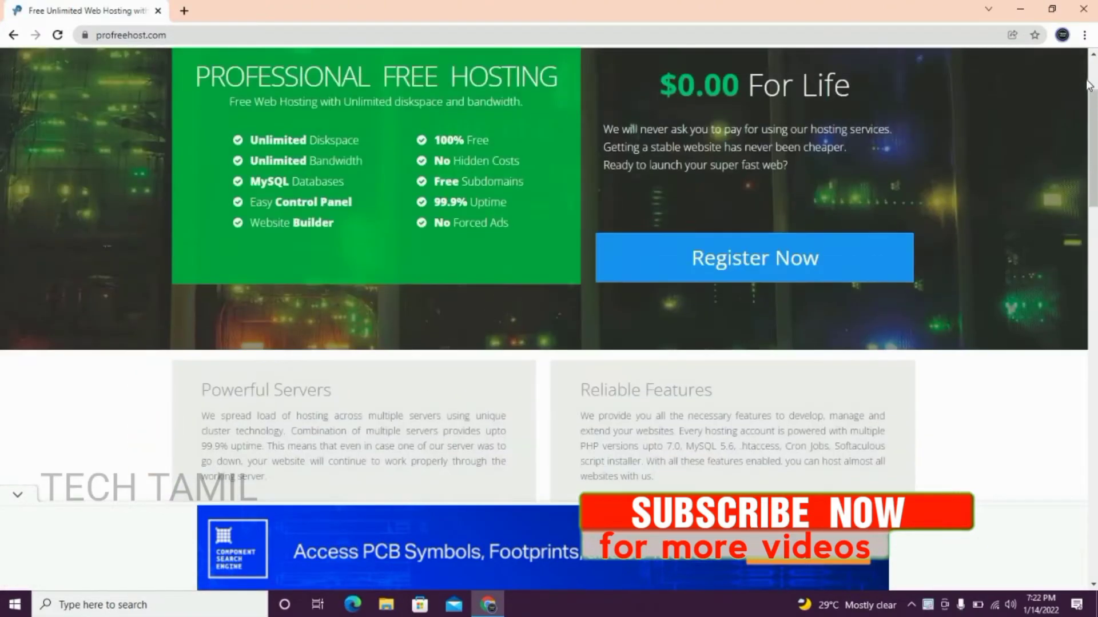
pyautogui.scroll(3, 1089, 85)
pyautogui.click(817, 407)
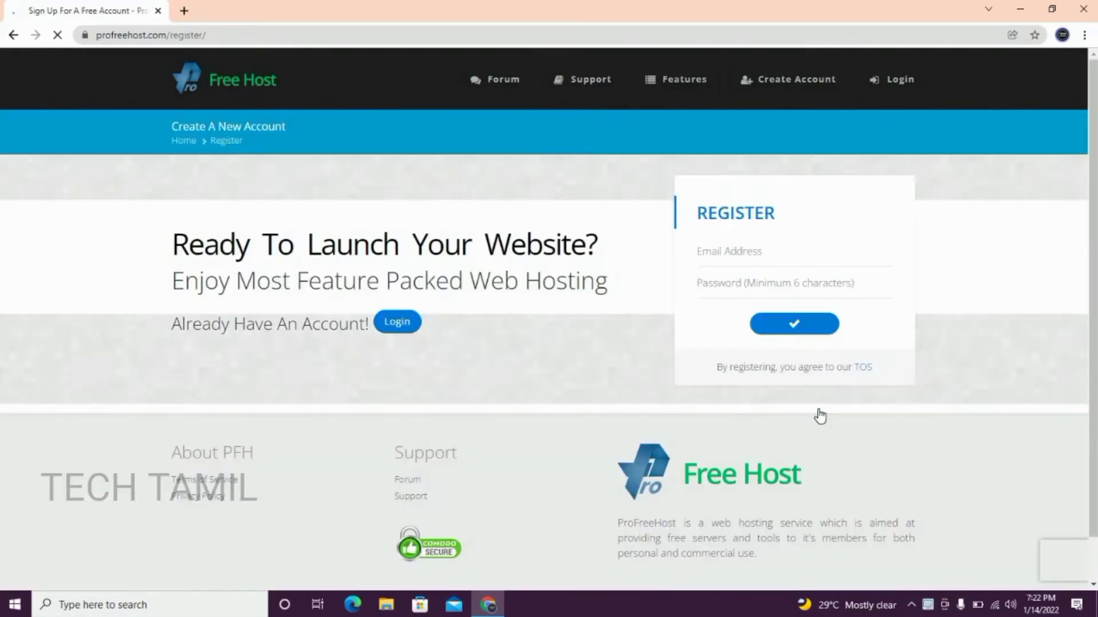
# Fill in the registration form with the account e-mail address and password, and submit it.
pyautogui.click(761, 258)
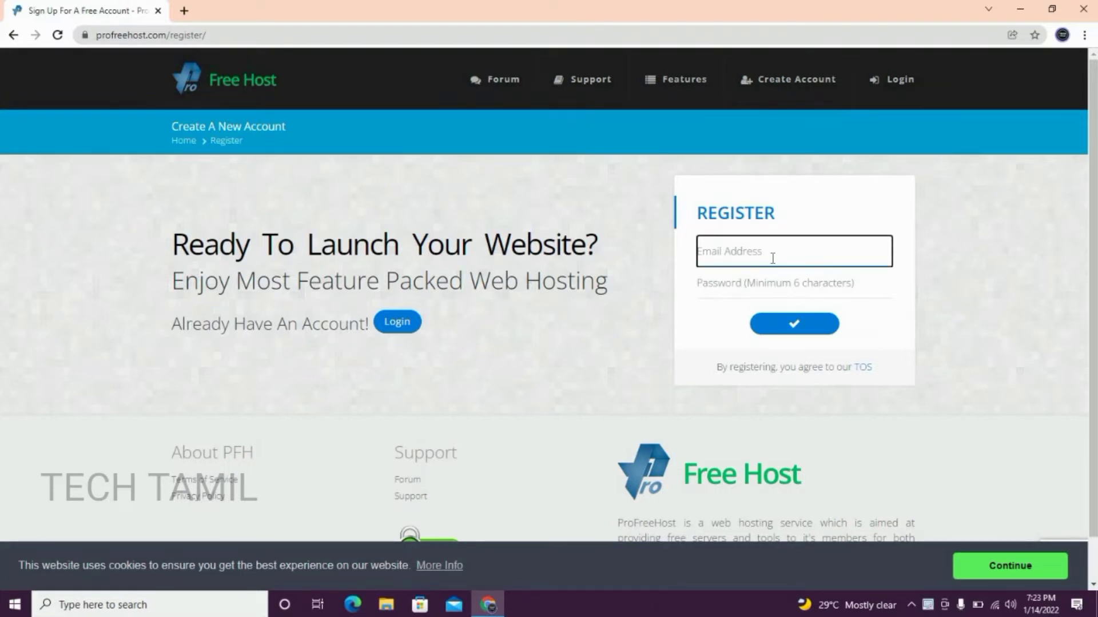
pyautogui.write('te')
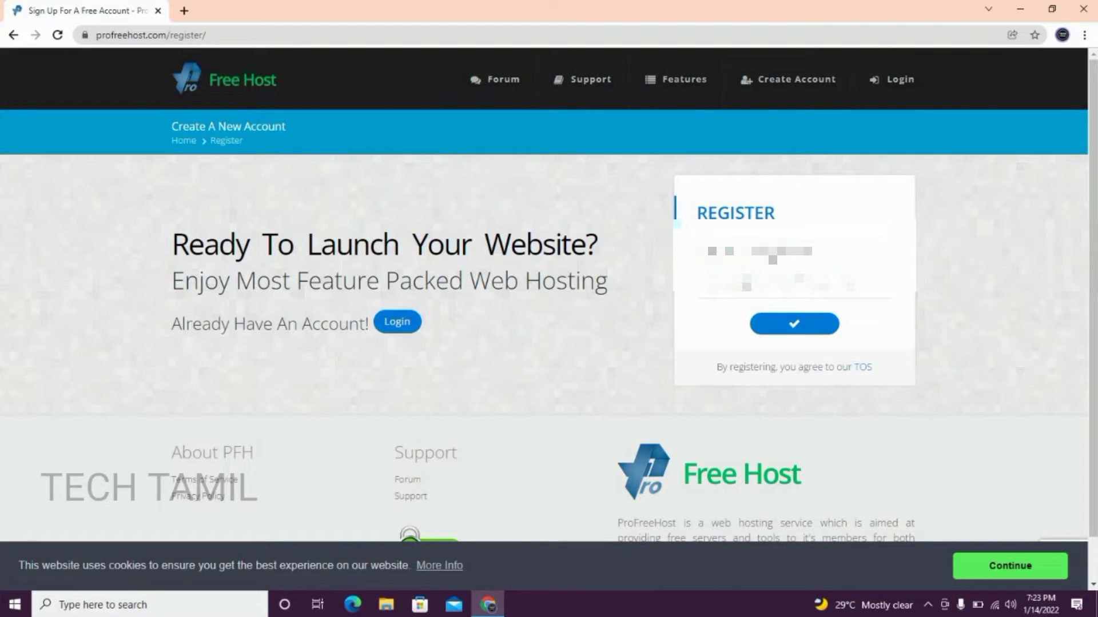
pyautogui.click(796, 325)
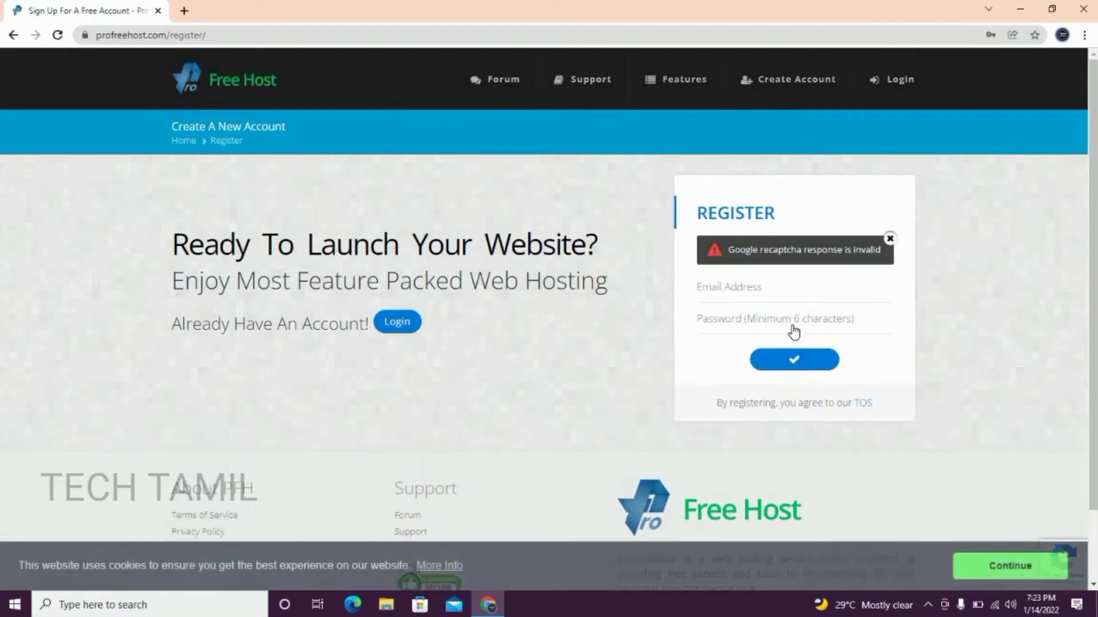
pyautogui.scroll(-2, 794, 332)
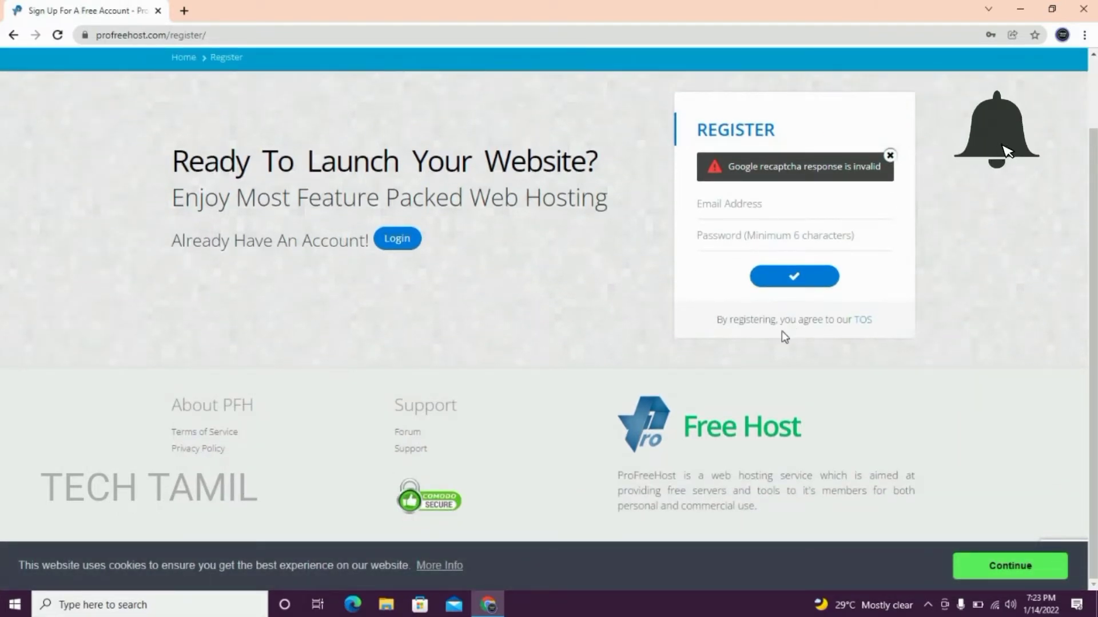
pyautogui.scroll(2, 784, 337)
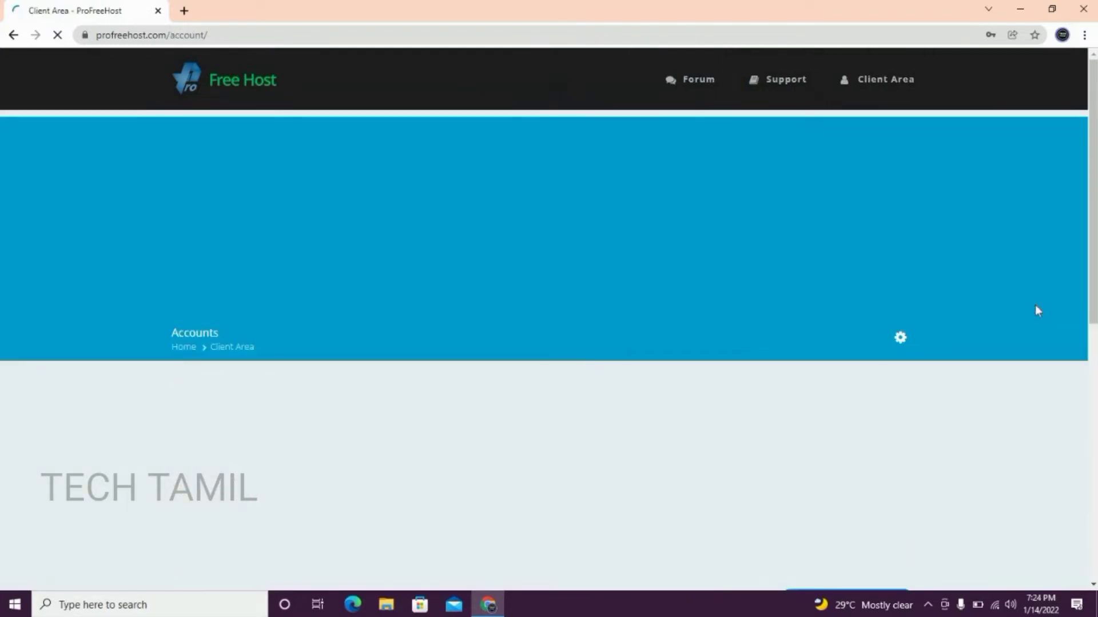
# Open the form for creating a new hosting account from the client area, dismissing the full-page advert.
pyautogui.scroll(-4, 1036, 307)
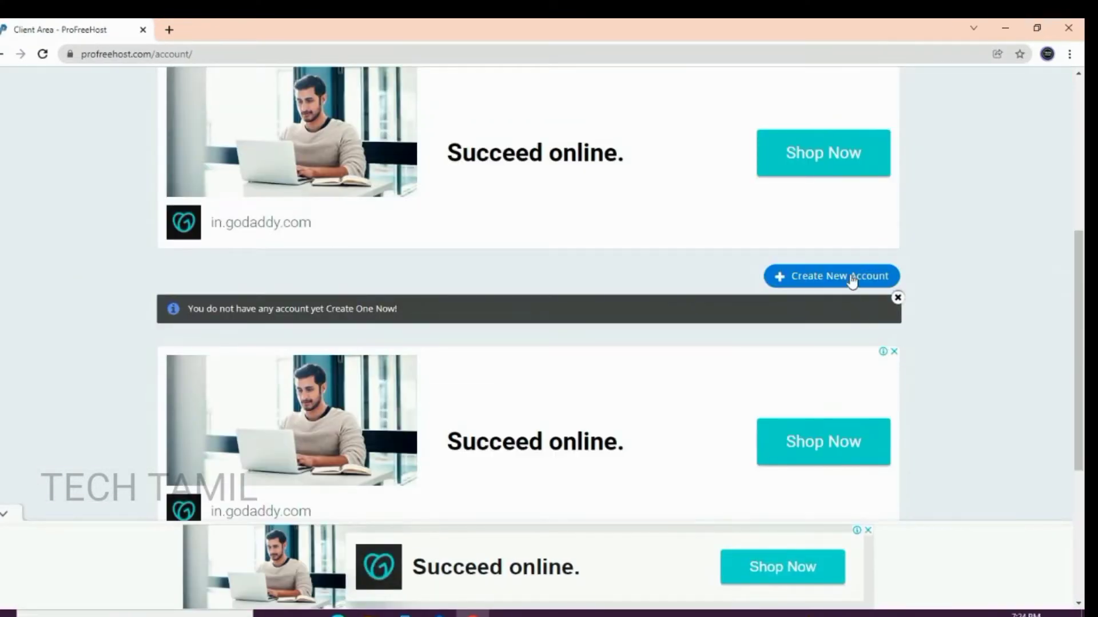
pyautogui.click(844, 280)
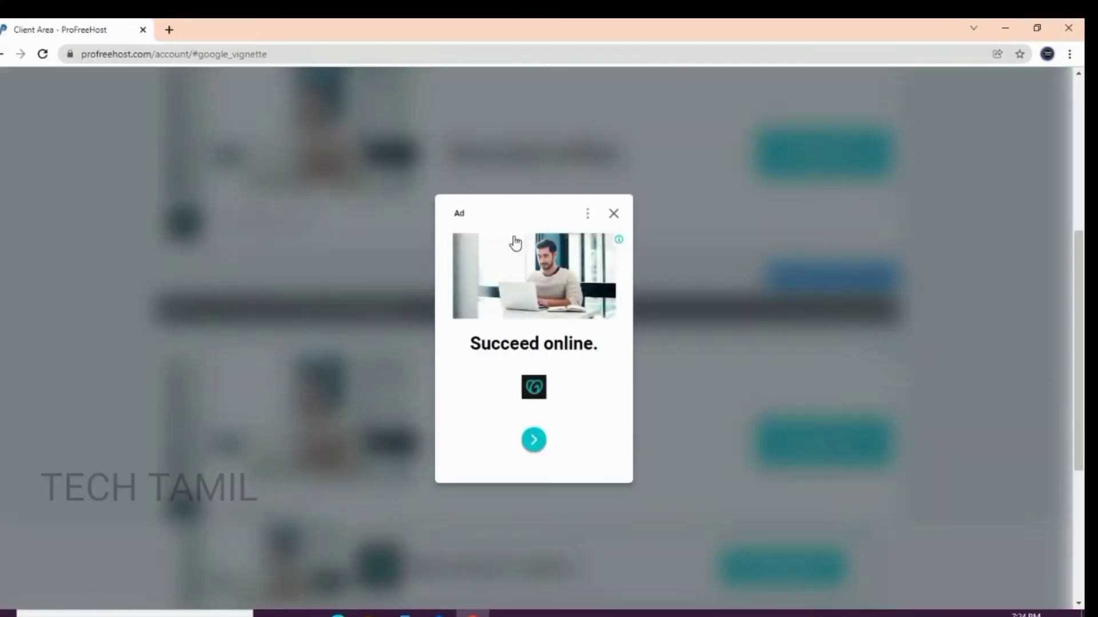
pyautogui.click(613, 214)
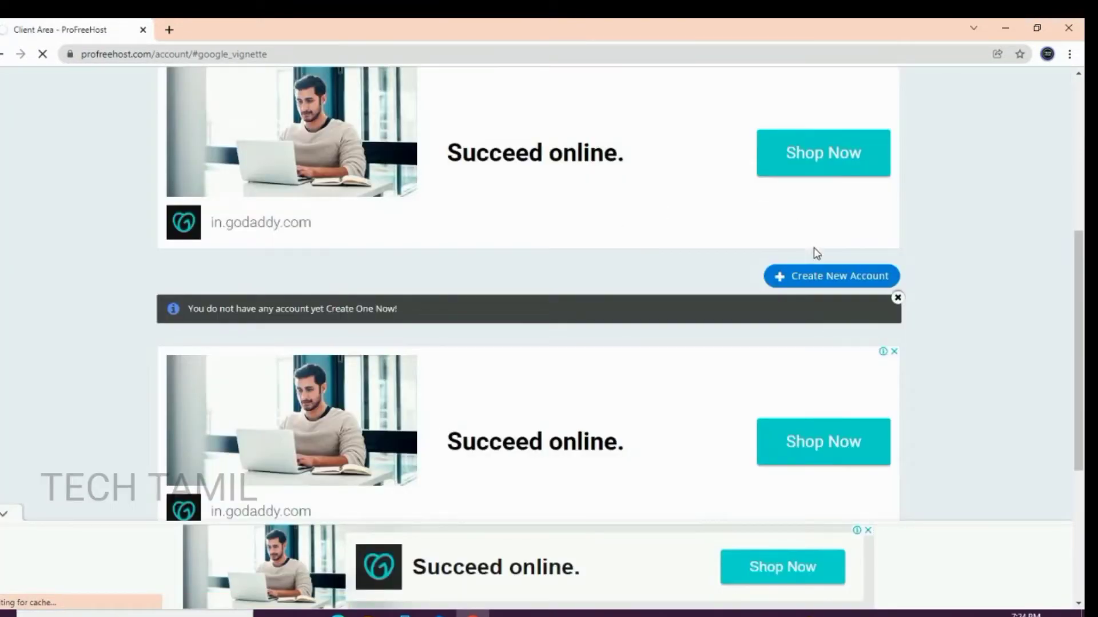
pyautogui.click(822, 278)
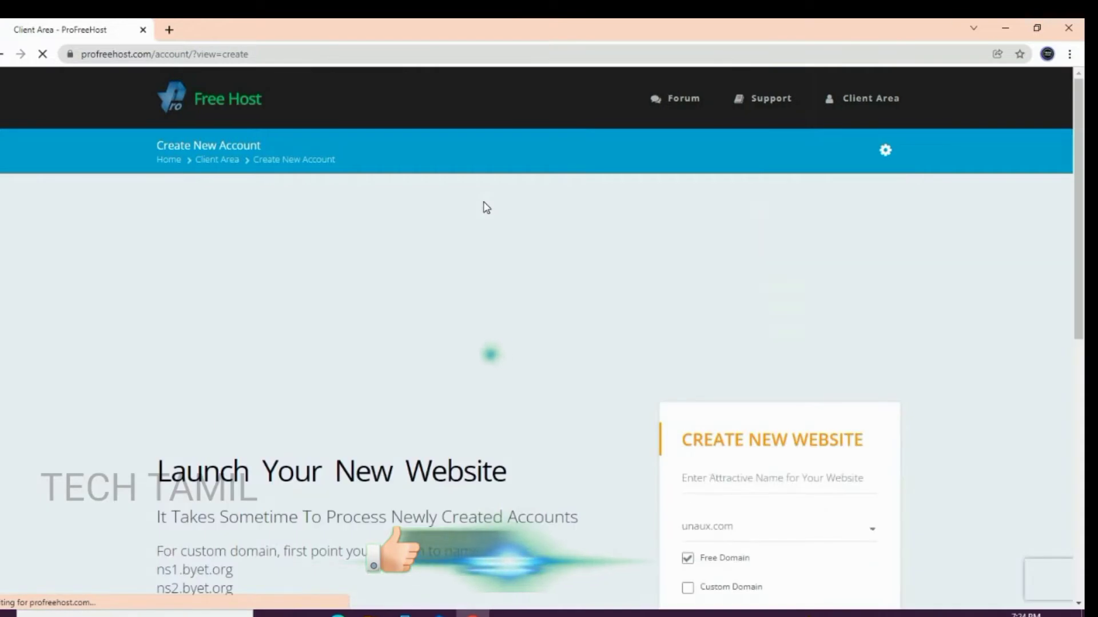
# Create a new website named techfair on the free domain unaux.com.
pyautogui.scroll(-1, 487, 210)
pyautogui.scroll(-2, 486, 211)
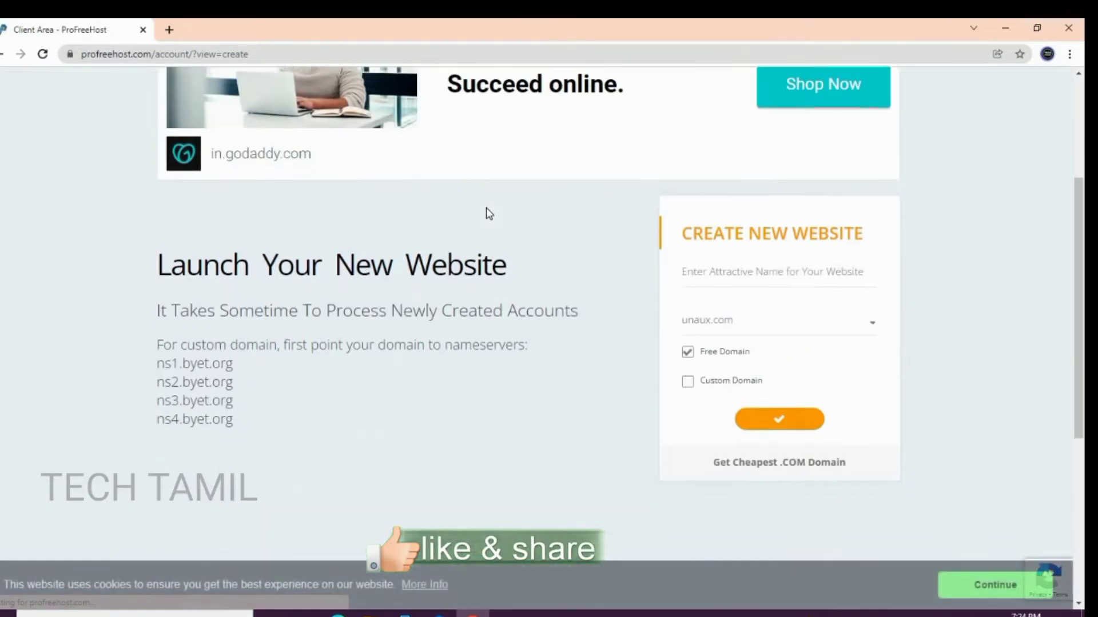
pyautogui.scroll(-1, 487, 217)
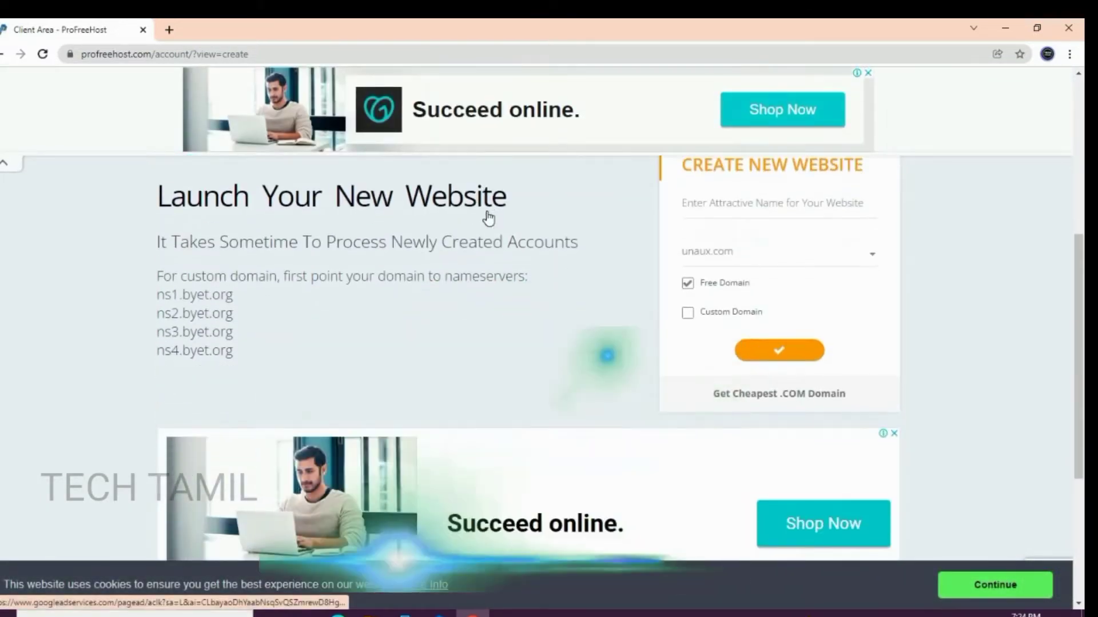
pyautogui.scroll(2, 428, 251)
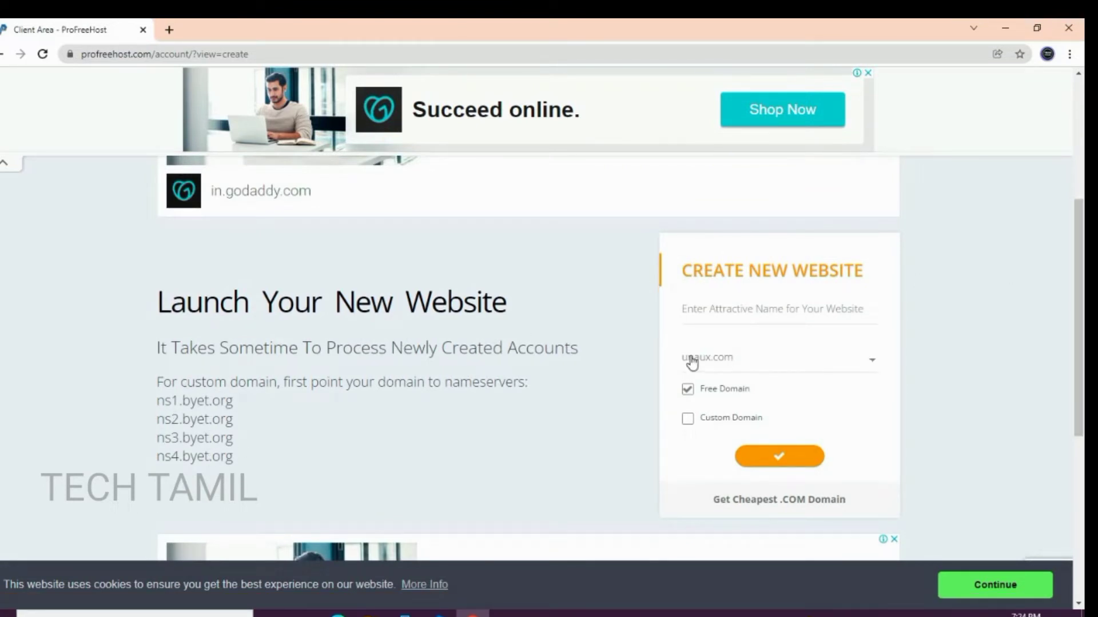
pyautogui.click(756, 313)
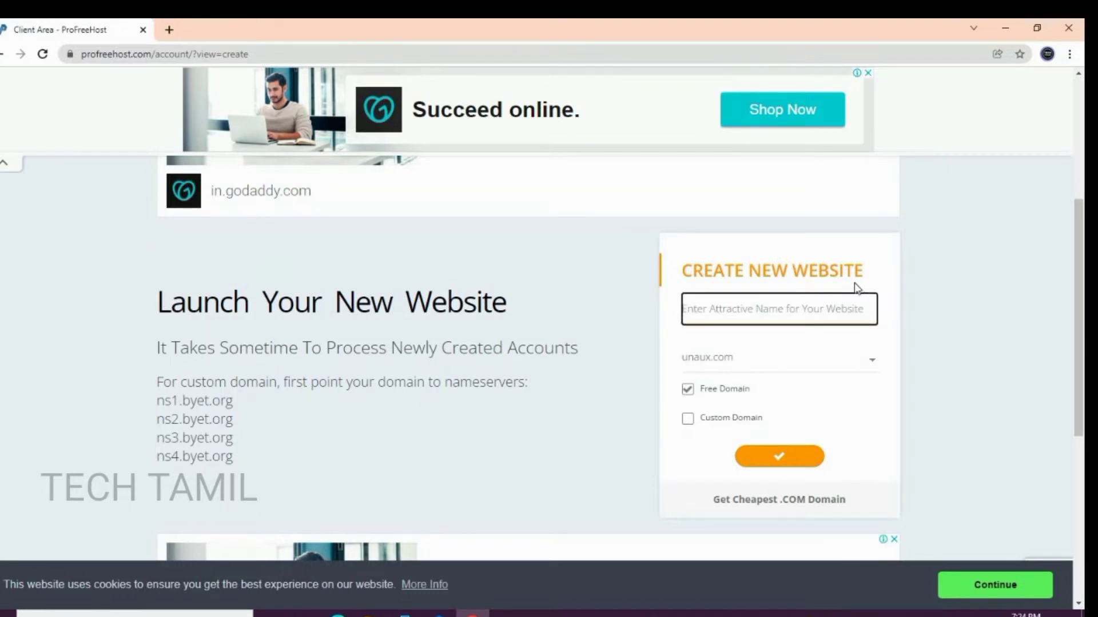
pyautogui.write('t')
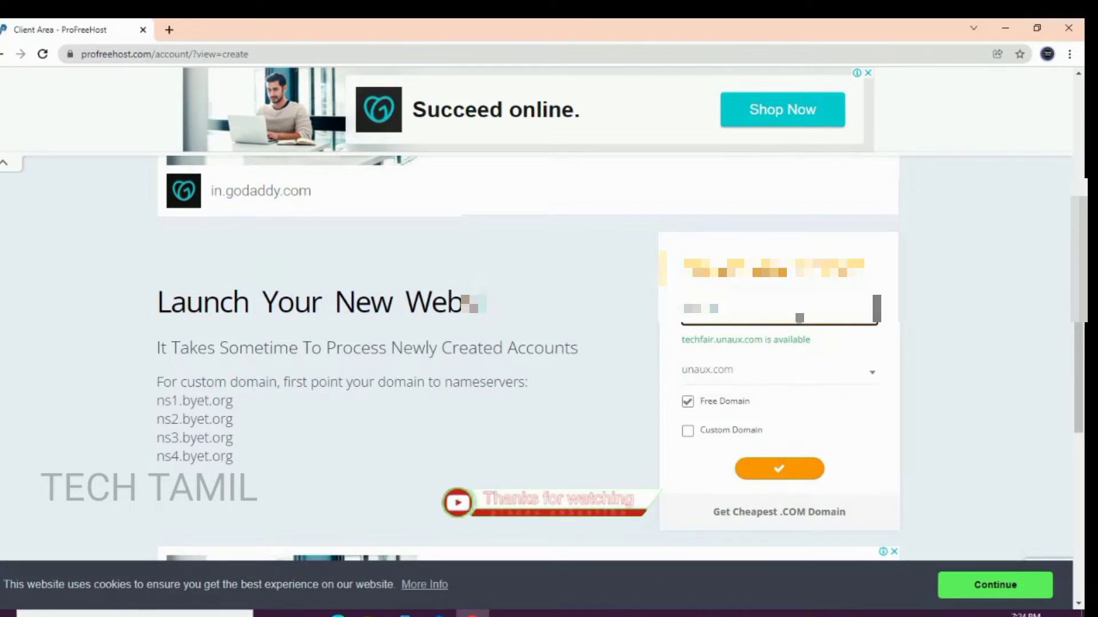
pyautogui.scroll(-1, 784, 375)
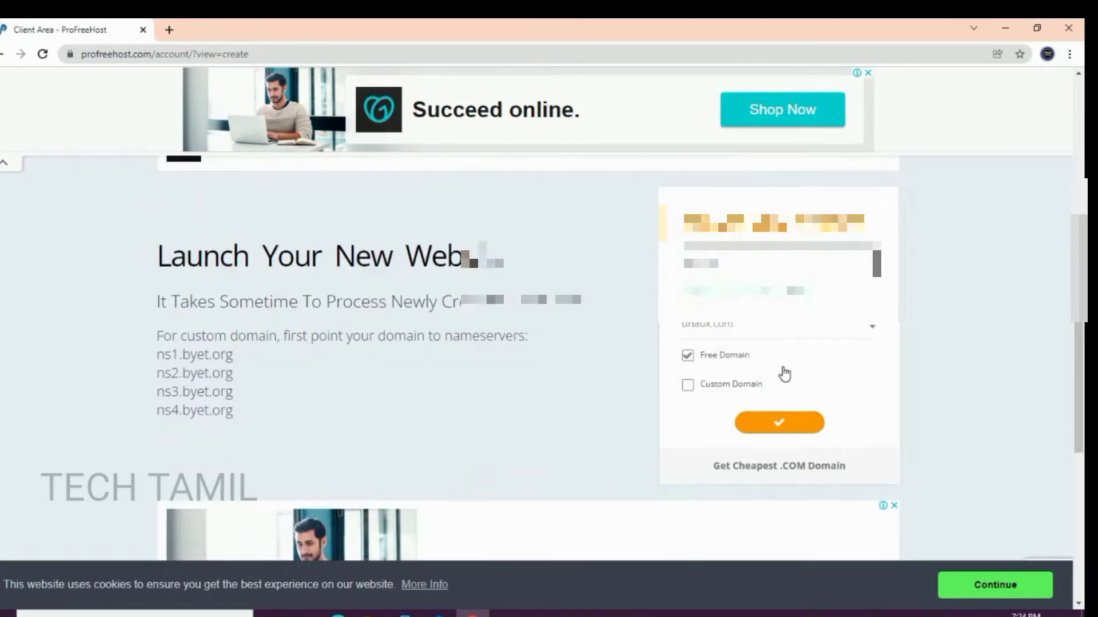
pyautogui.click(777, 407)
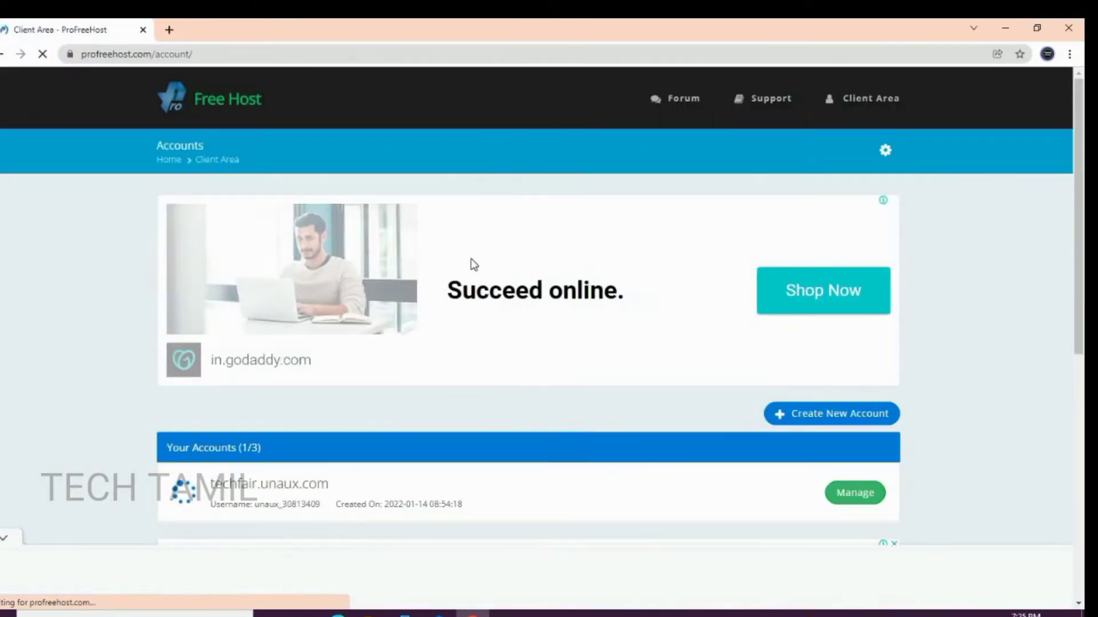
# Open the management page of the techfair.unaux.com account from the accounts list.
pyautogui.scroll(-2, 472, 272)
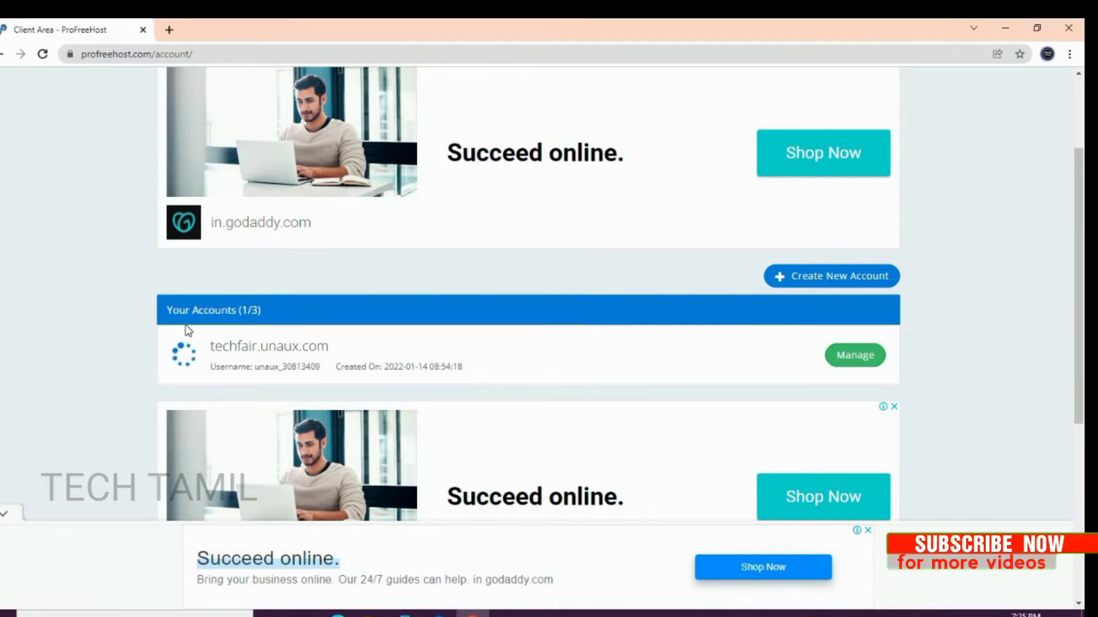
pyautogui.scroll(3, 506, 366)
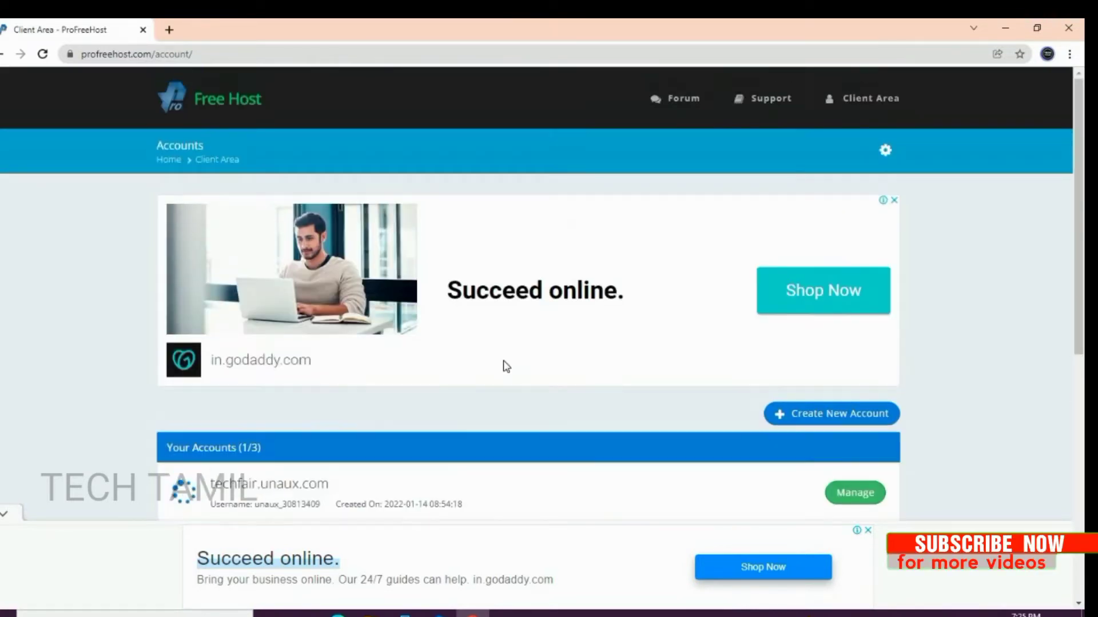
pyautogui.scroll(-1, 506, 366)
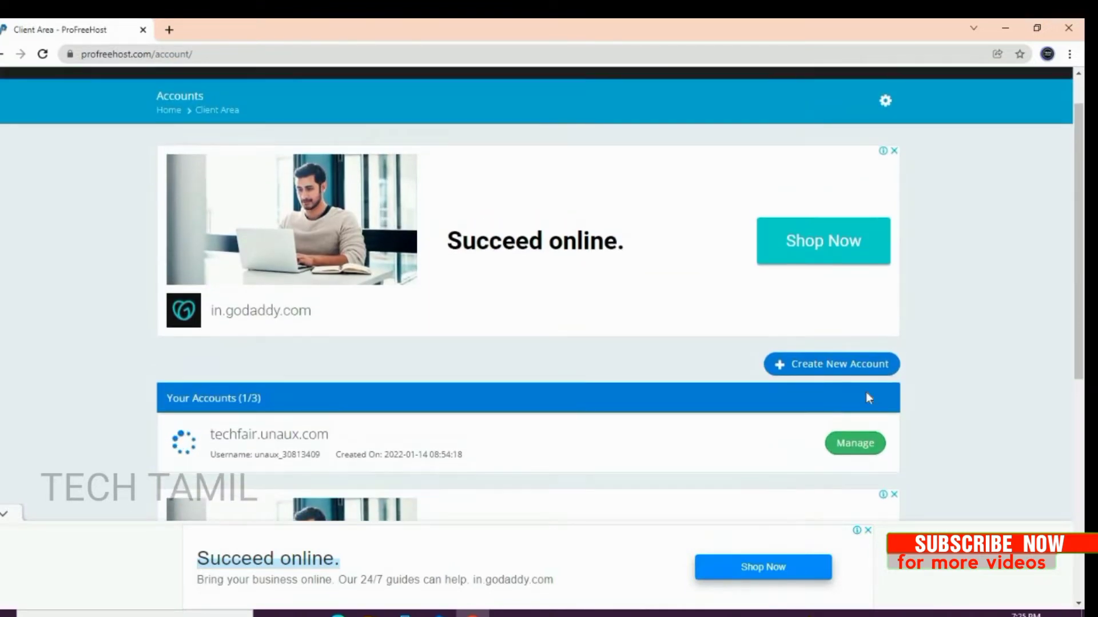
pyautogui.scroll(-1, 866, 394)
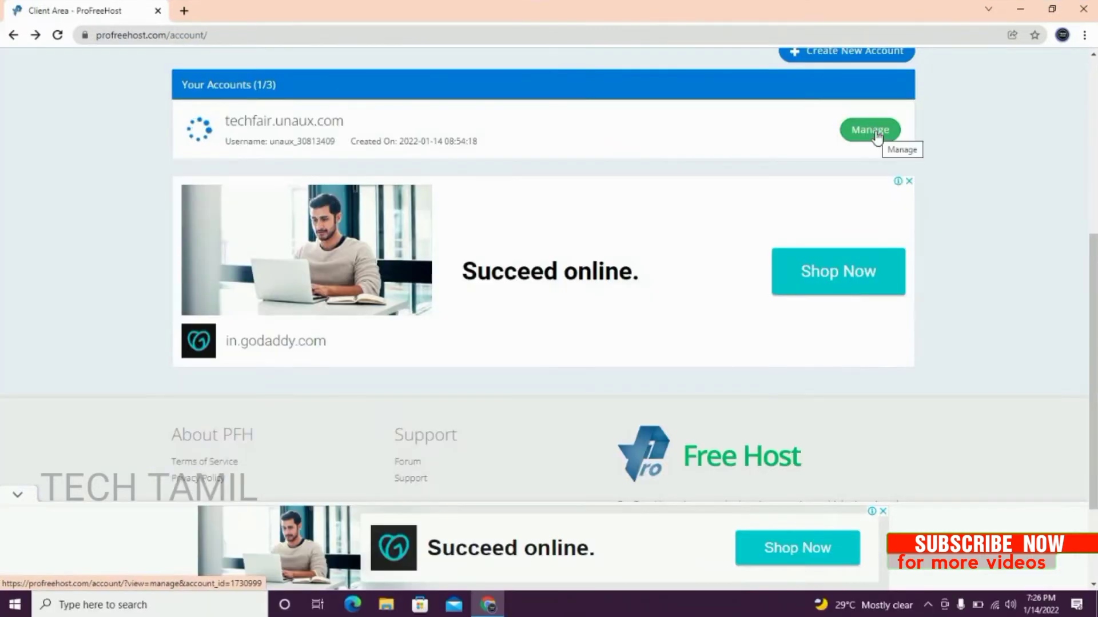
pyautogui.click(869, 130)
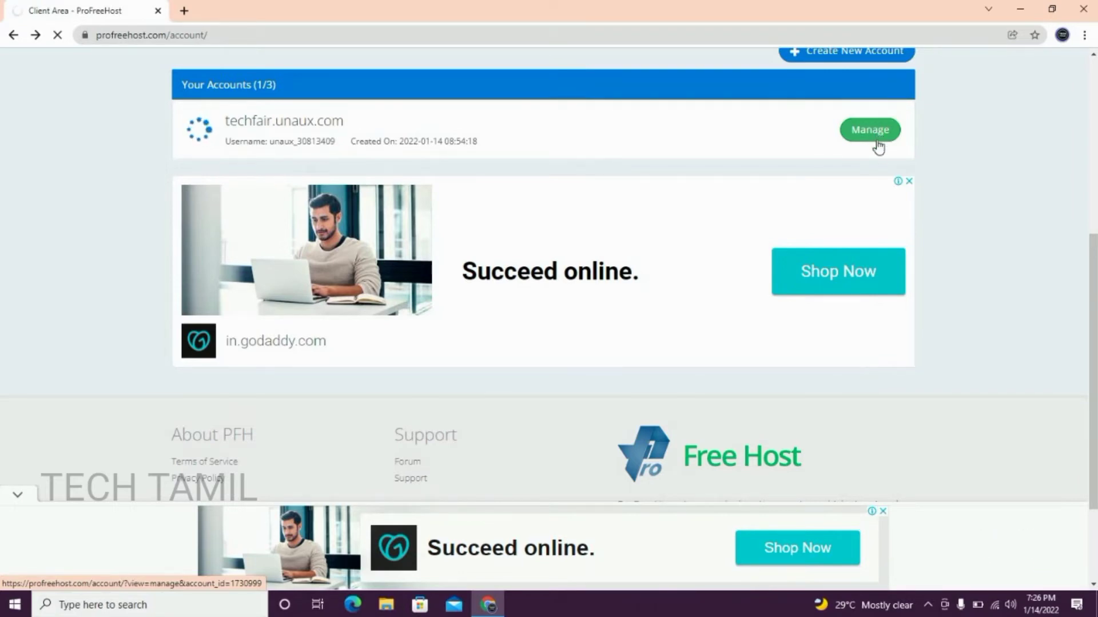
pyautogui.scroll(-3, 896, 223)
pyautogui.scroll(5, 895, 226)
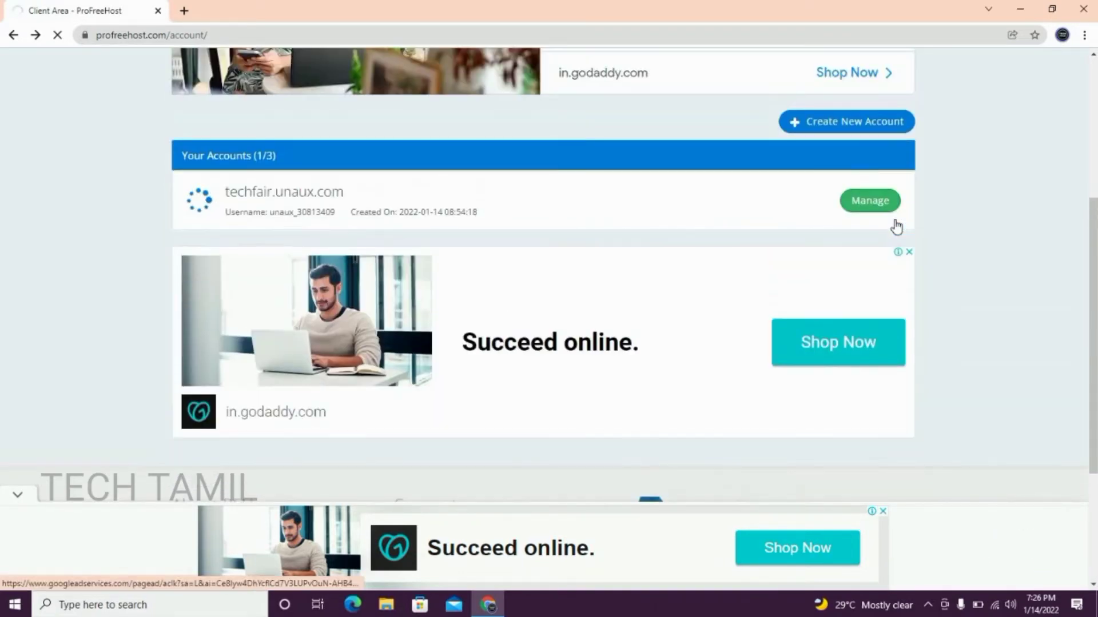
# Examine the management page of techfair.unaux.com for the account's setup status and overview details.
pyautogui.scroll(-3, 896, 224)
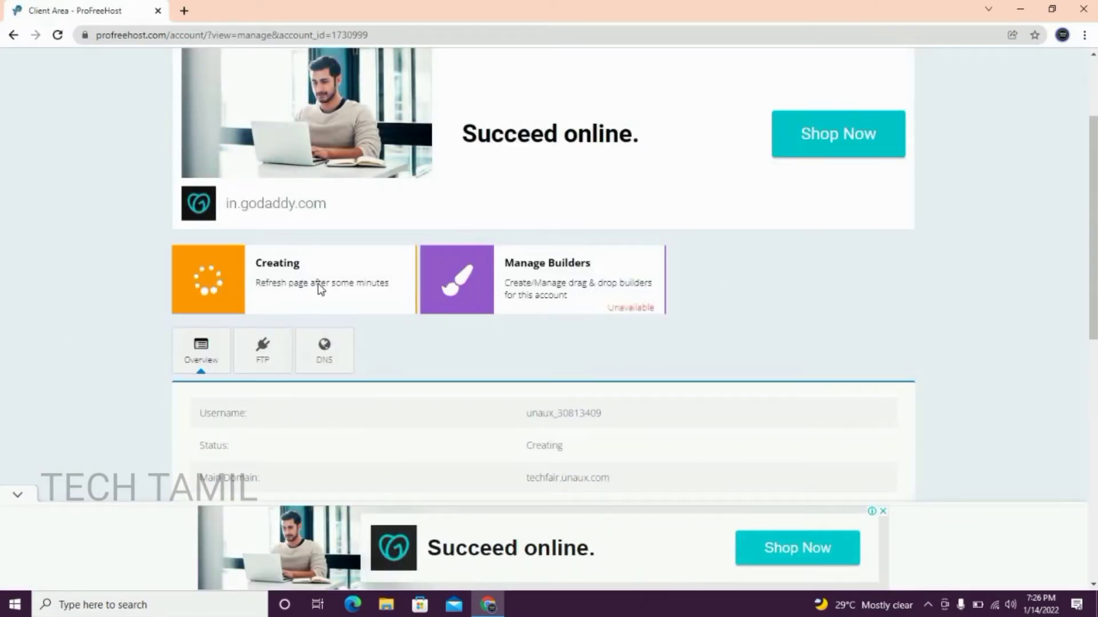
pyautogui.scroll(-6, 317, 283)
pyautogui.scroll(-4, 318, 285)
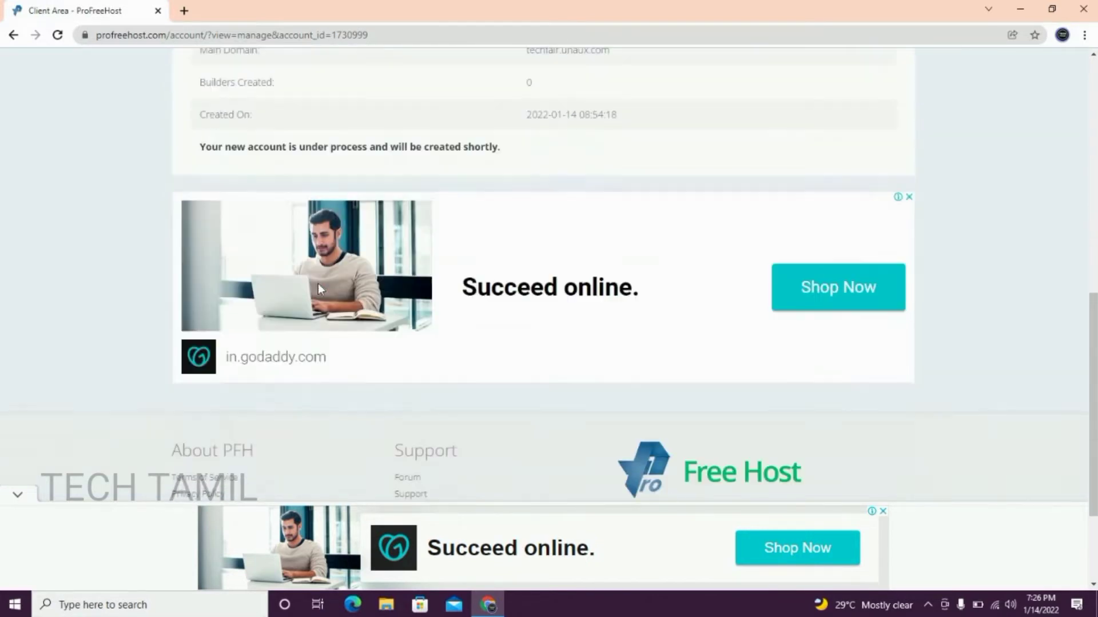
pyautogui.scroll(10, 318, 286)
pyautogui.scroll(2, 318, 286)
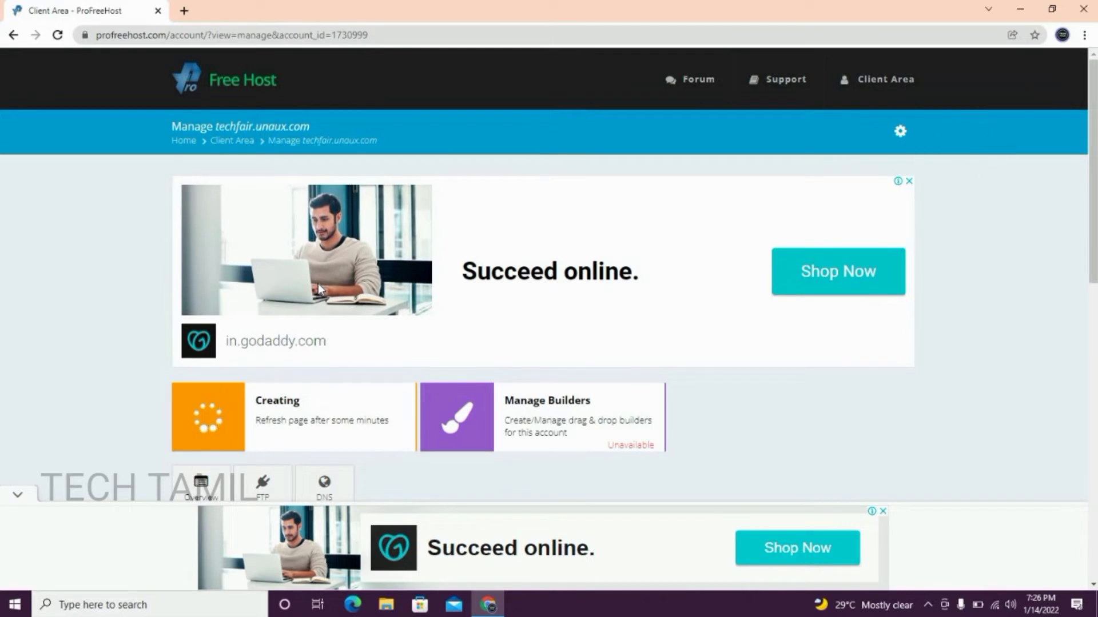
pyautogui.scroll(-1, 318, 288)
pyautogui.scroll(1, 318, 289)
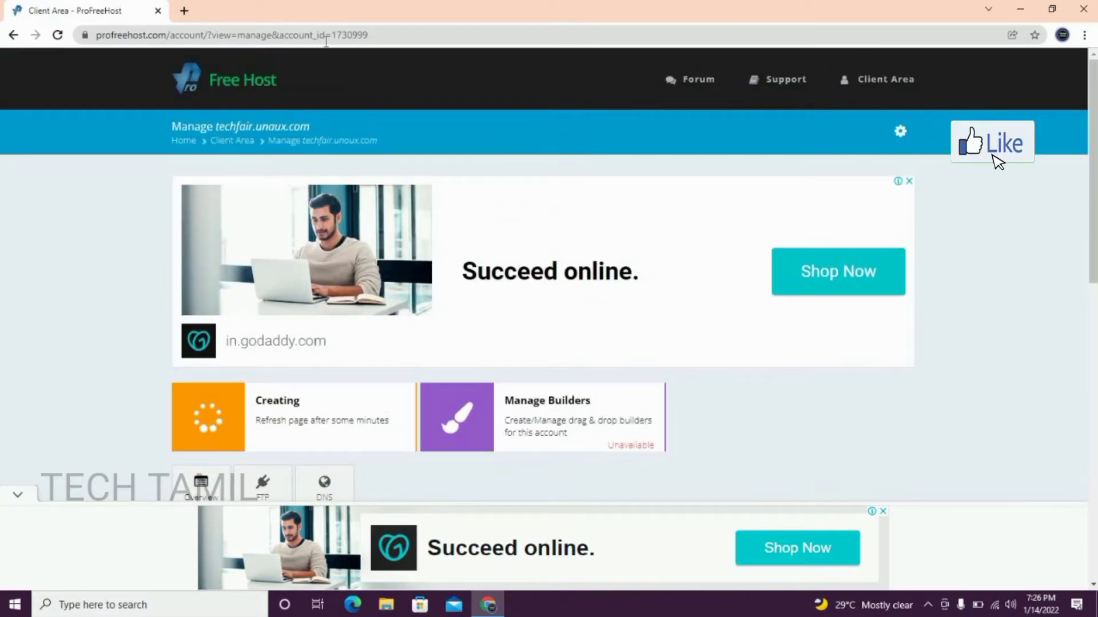
# Load techfair.unaux.com in a new browser tab and look over the page it serves.
pyautogui.click(183, 12)
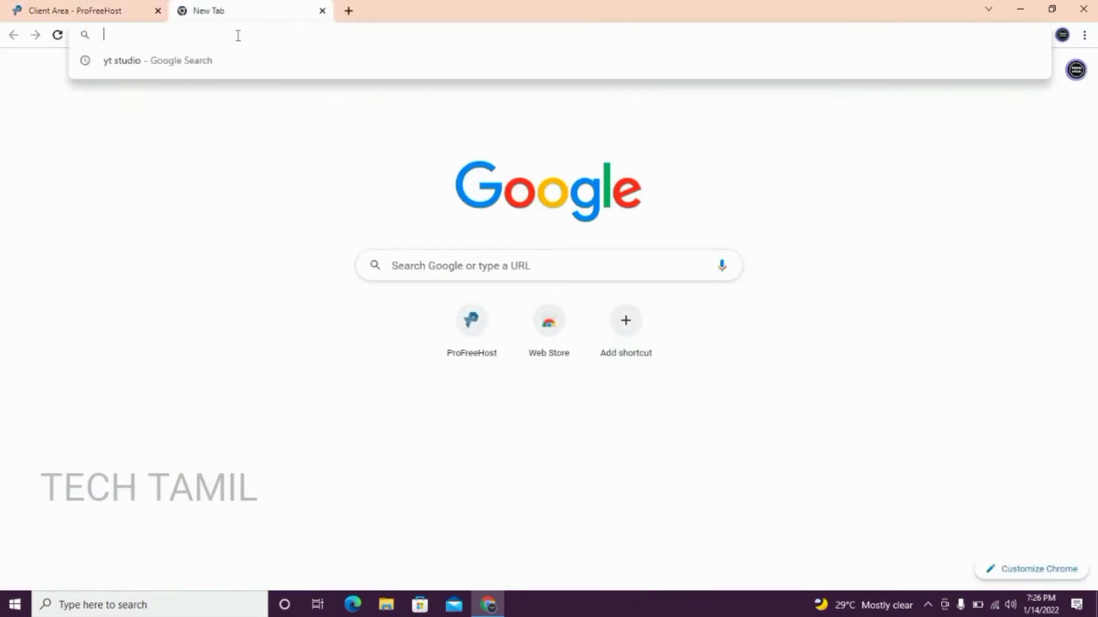
pyautogui.write('techfa')
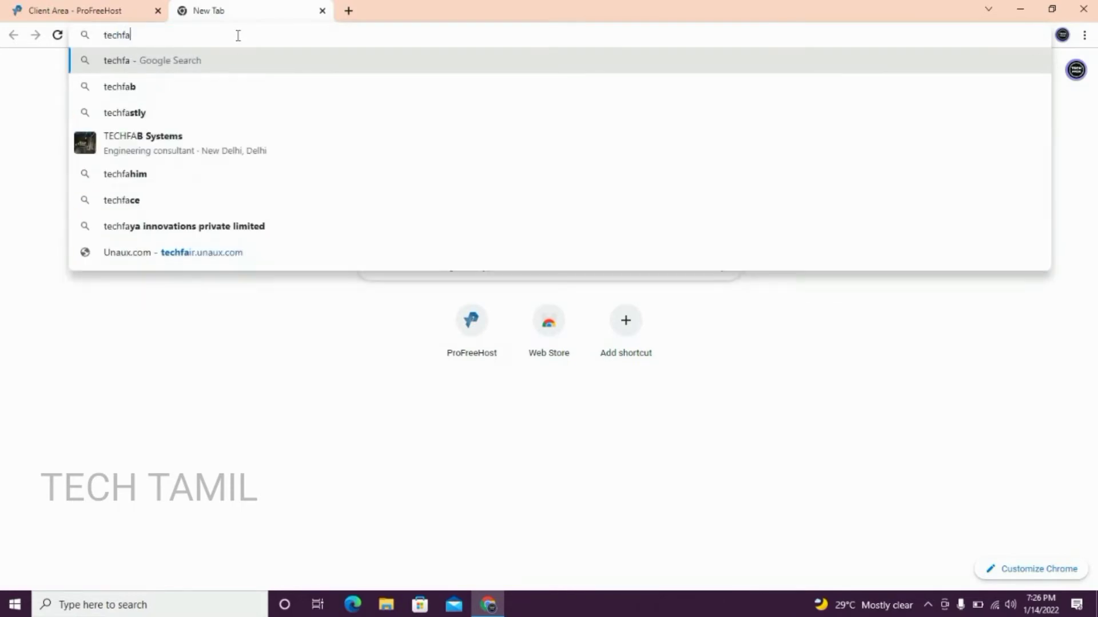
pyautogui.write('ir.un')
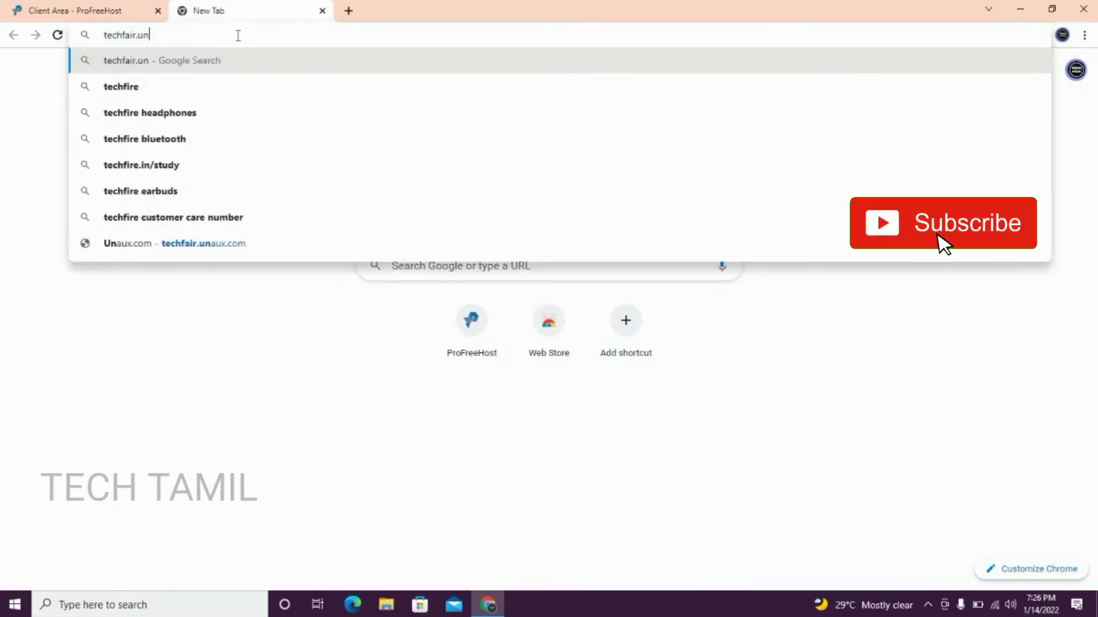
pyautogui.write('aux.')
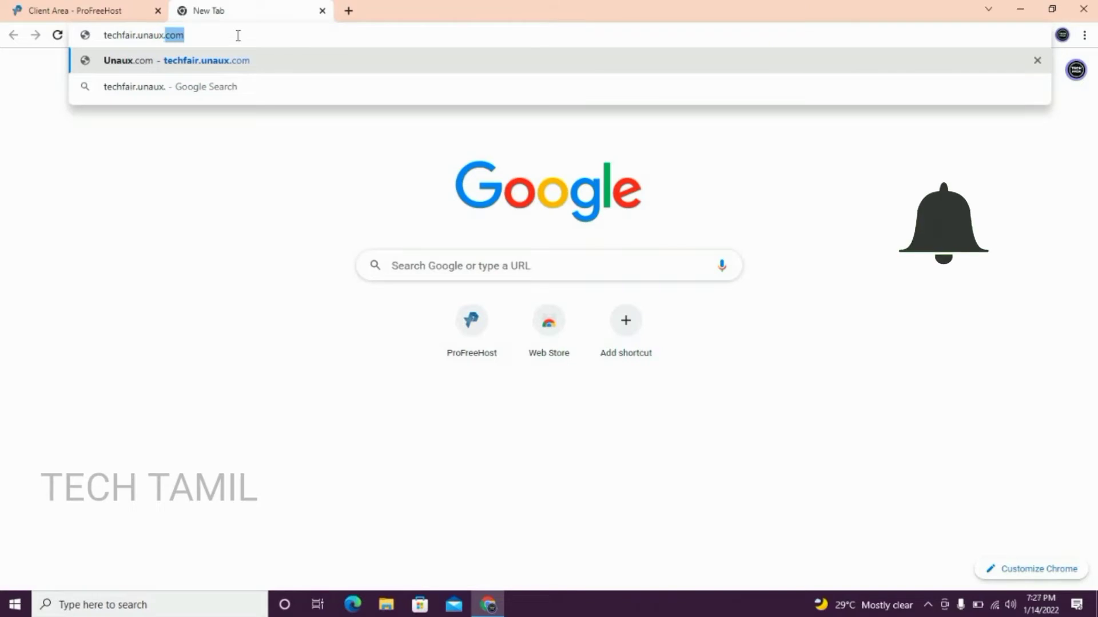
pyautogui.write('com')
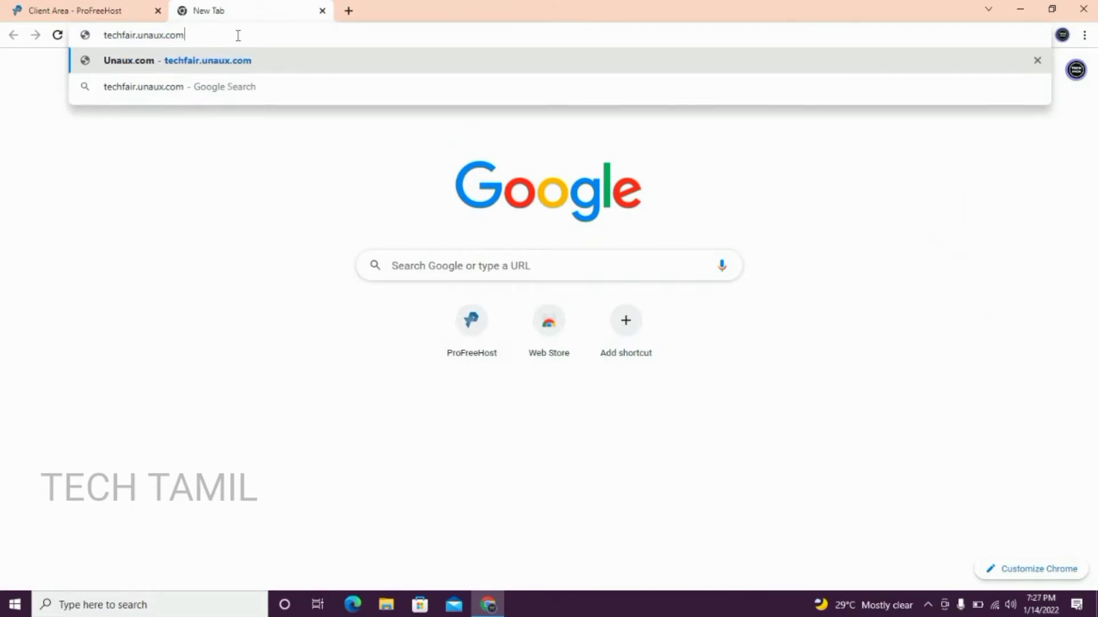
pyautogui.press('Return')
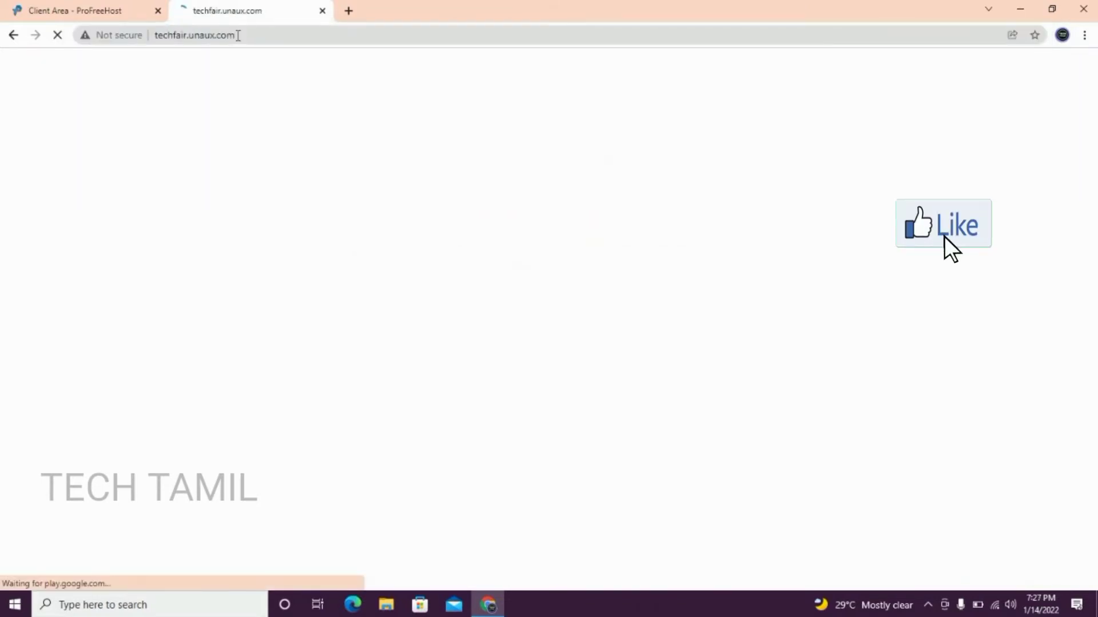
pyautogui.scroll(-2, 290, 125)
pyautogui.scroll(2, 290, 124)
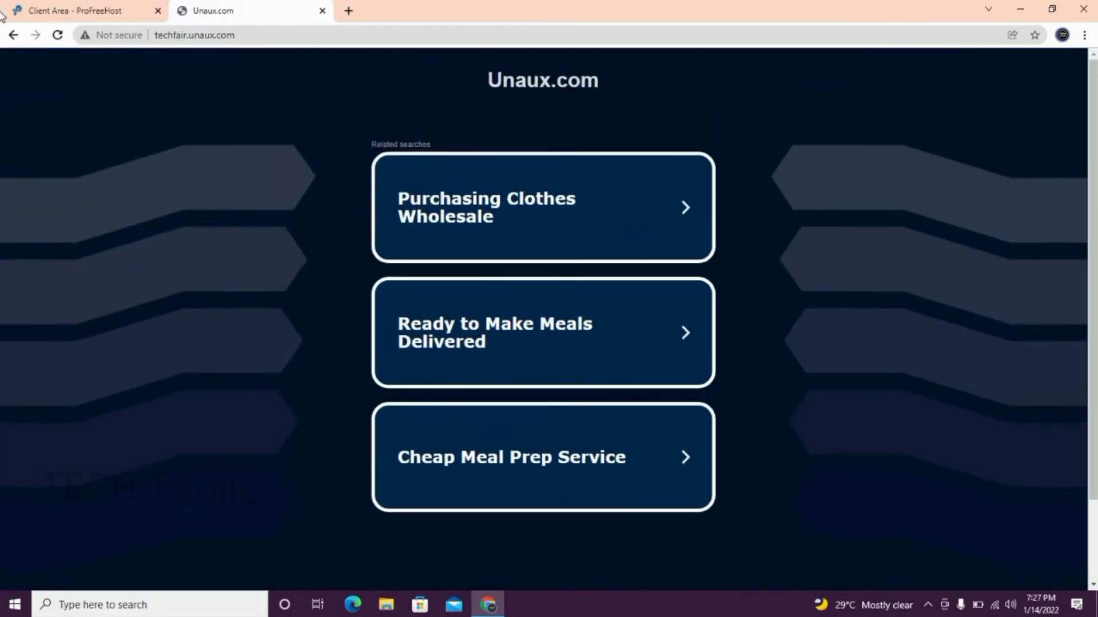
# Return to the techfair.unaux.com management page in the client area and reload it to refresh the account status.
pyautogui.click(81, 9)
pyautogui.scroll(-1, 331, 347)
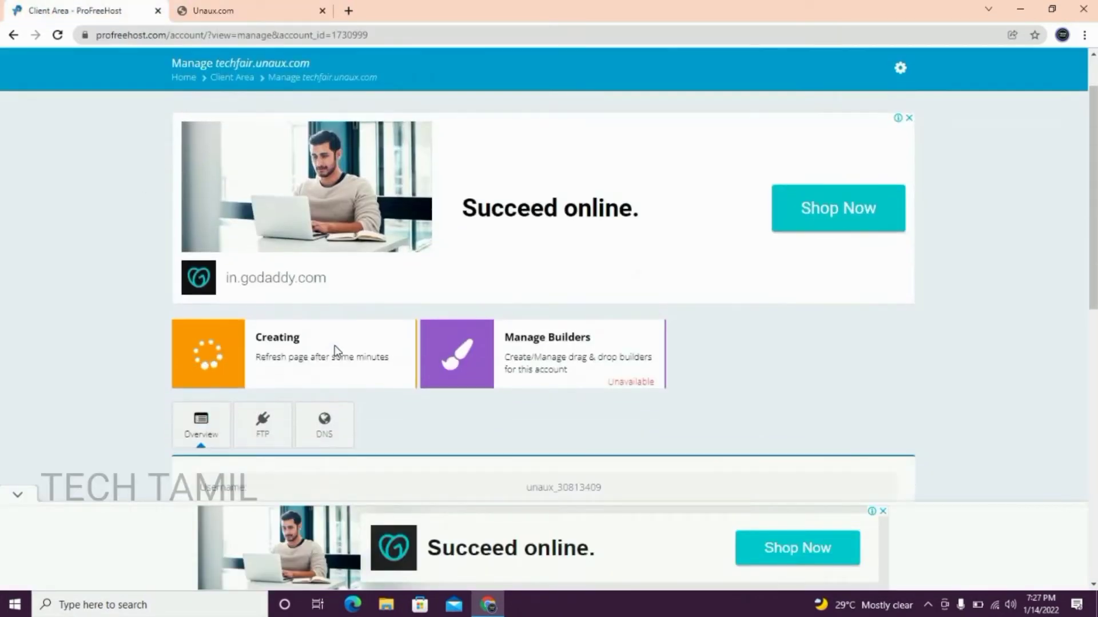
pyautogui.scroll(1, 257, 212)
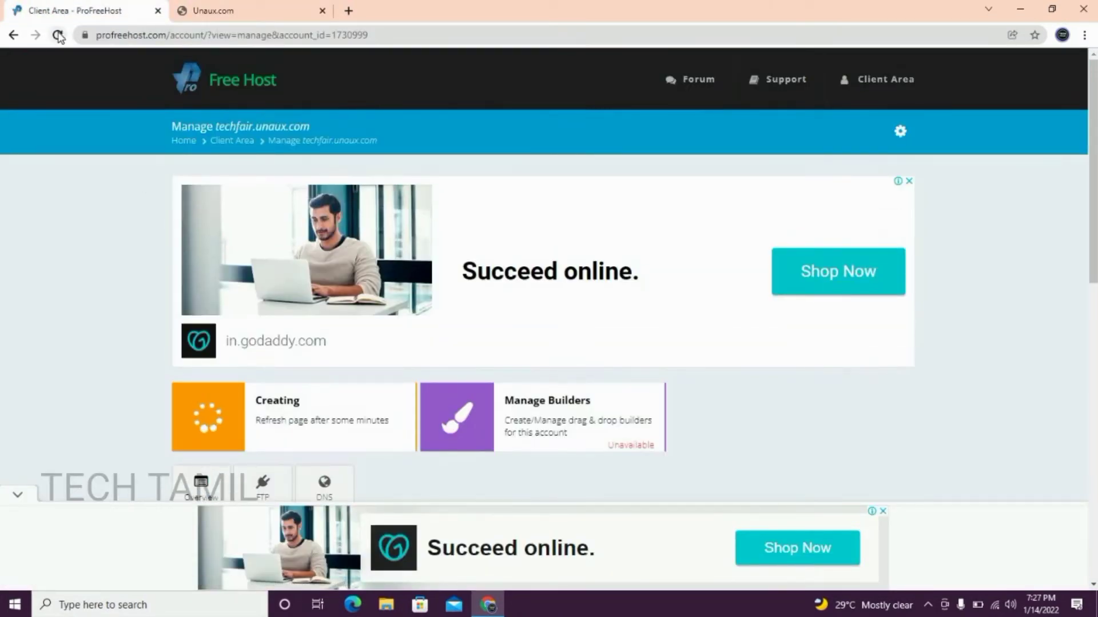
pyautogui.click(59, 34)
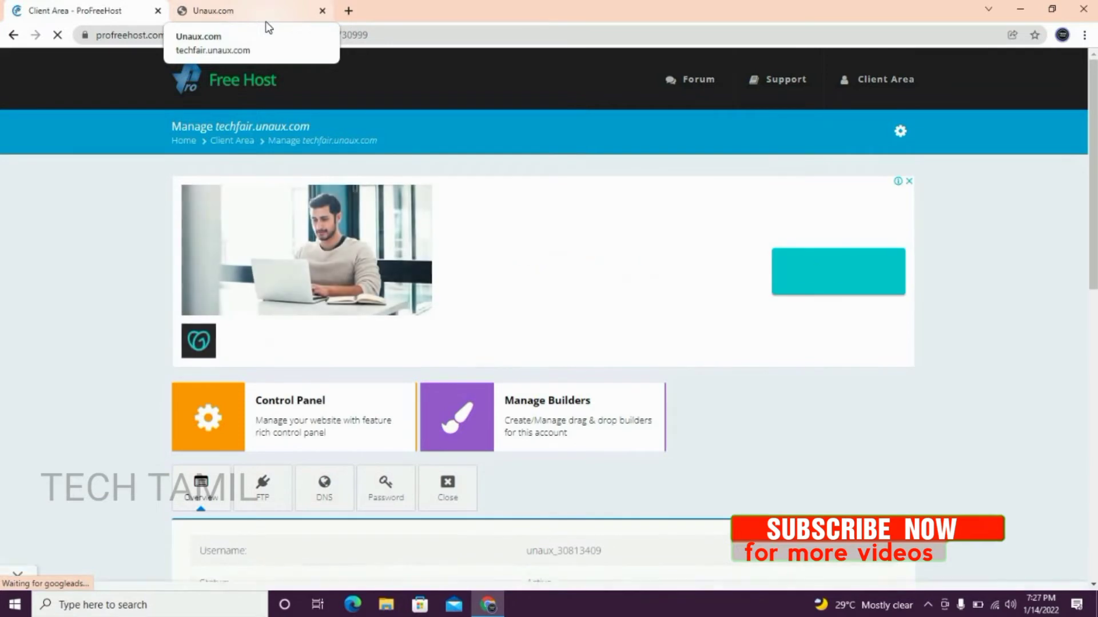
# Open the hosting account's Control Panel and approve receiving service notification emails.
pyautogui.scroll(-1, 305, 346)
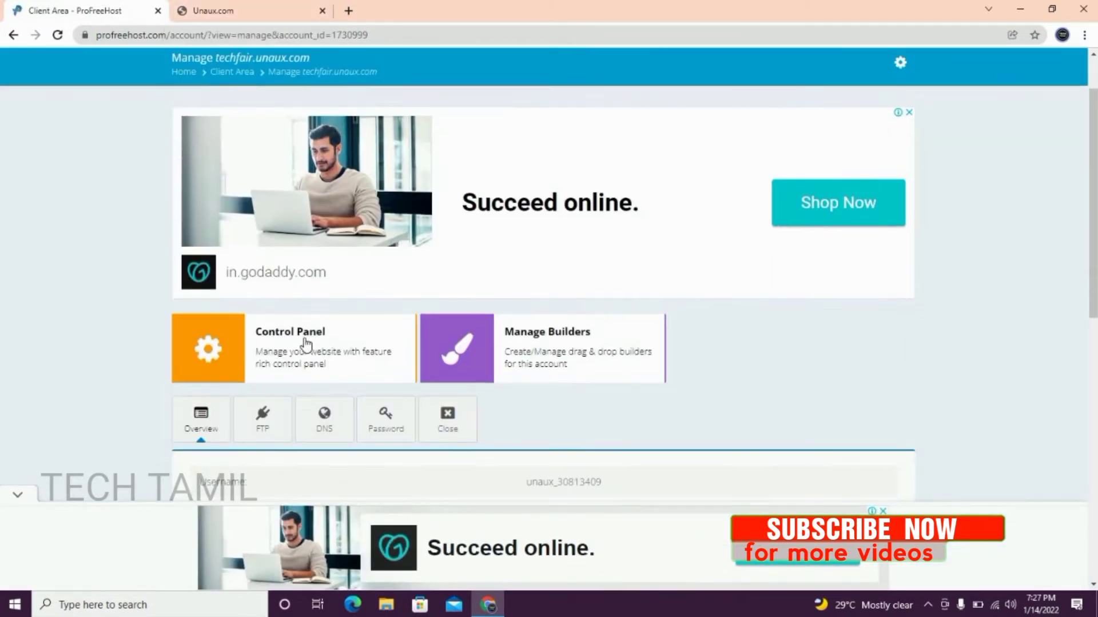
pyautogui.click(305, 345)
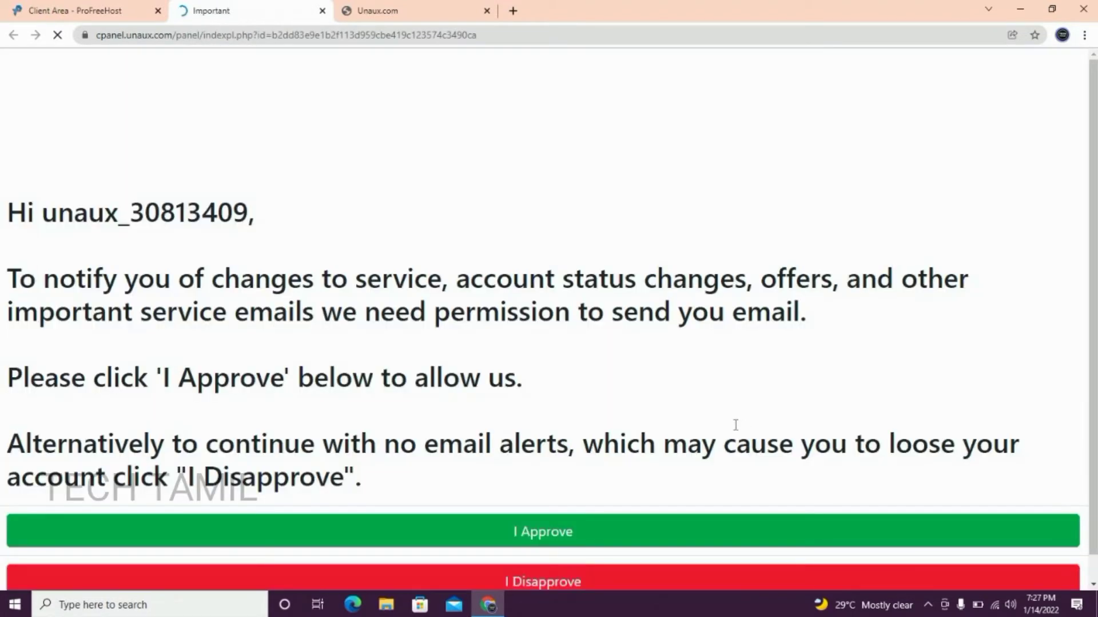
pyautogui.scroll(-1, 736, 424)
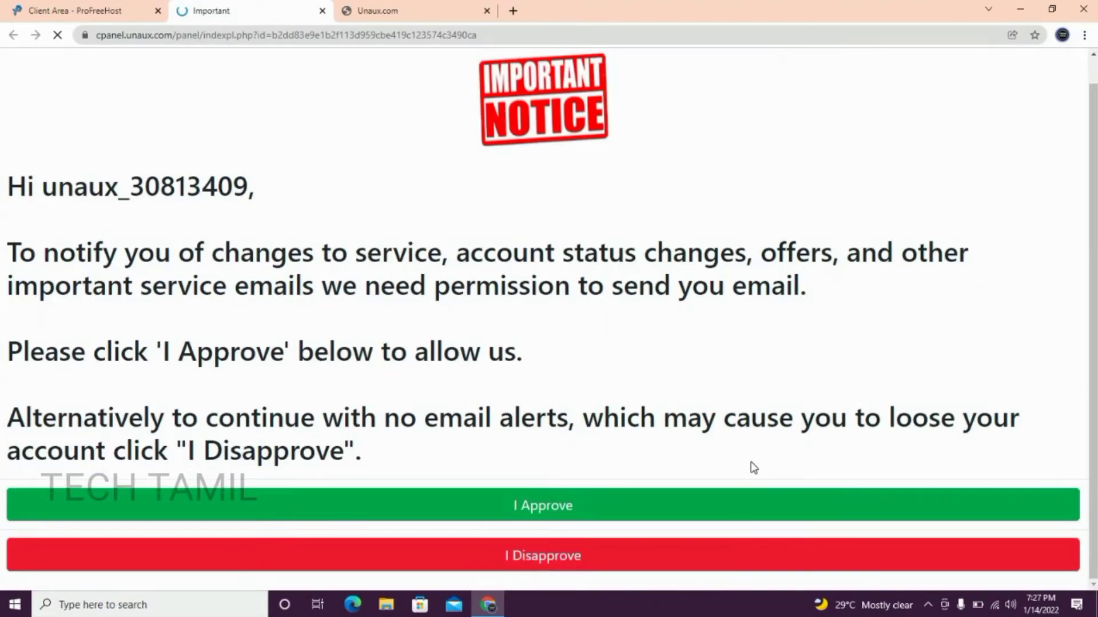
pyautogui.click(769, 501)
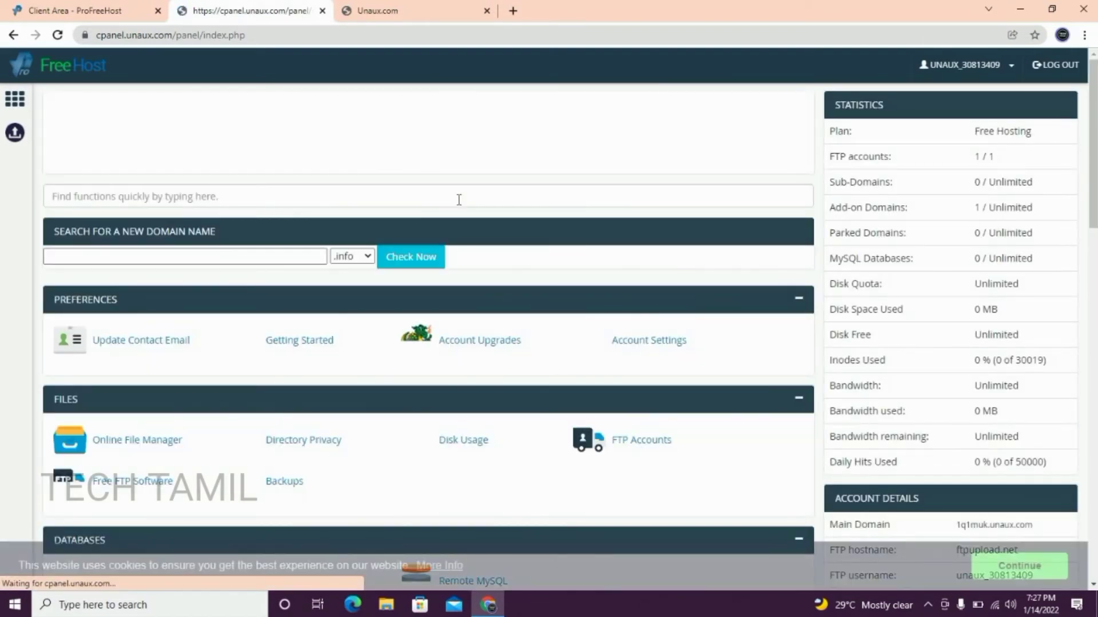
# Launch the Softaculous Apps Installer from the control panel's Software section and close the Unaux.com browser tab.
pyautogui.scroll(-1, 446, 203)
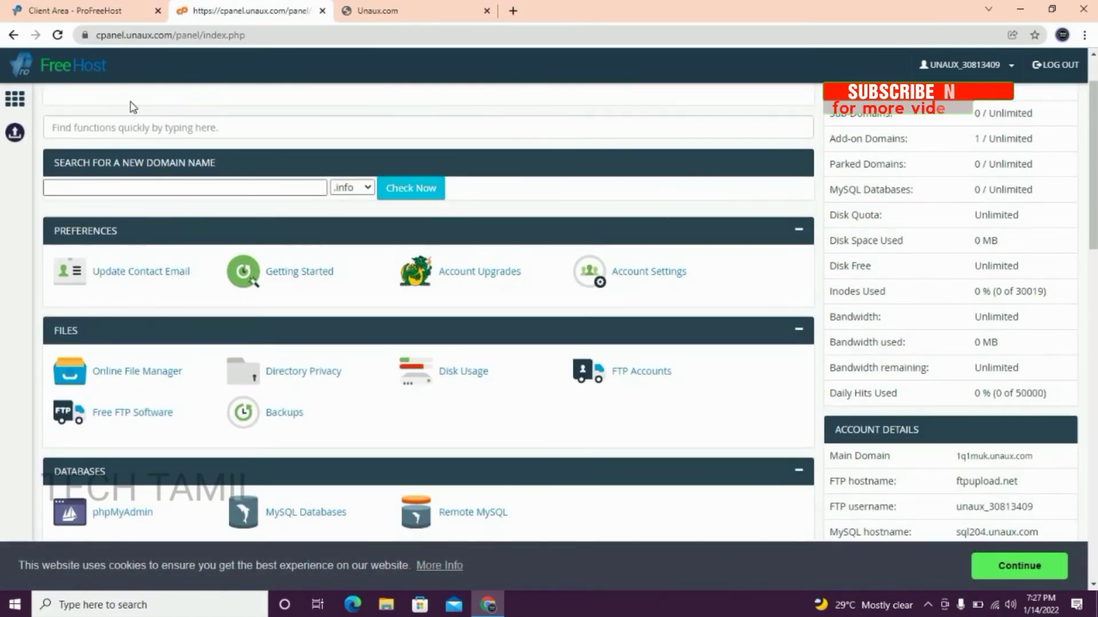
pyautogui.scroll(-2, 547, 271)
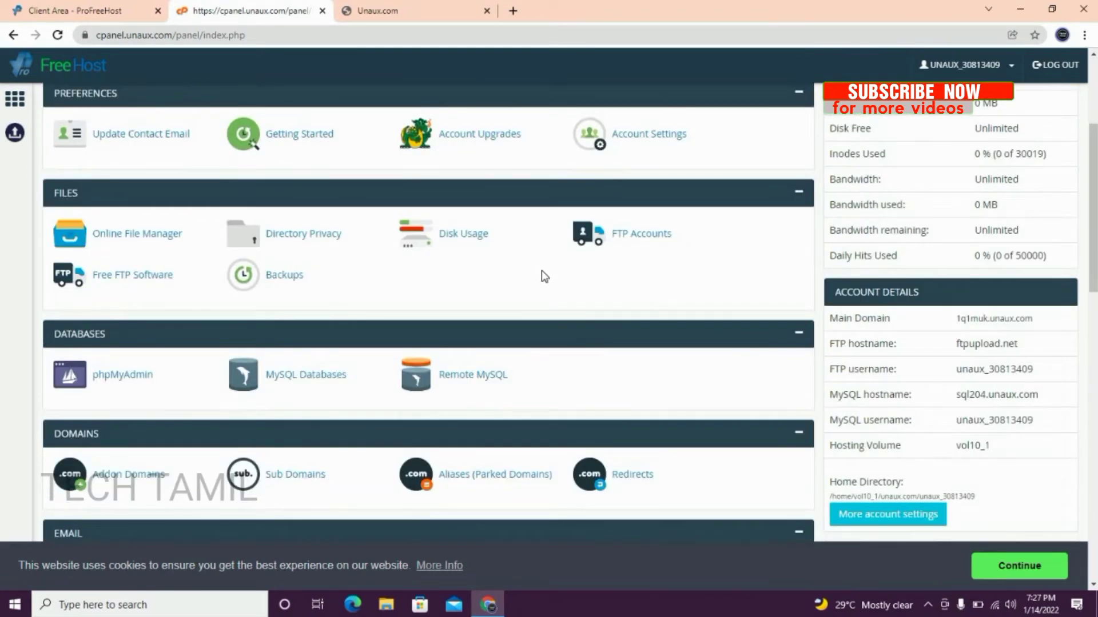
pyautogui.scroll(-4, 541, 271)
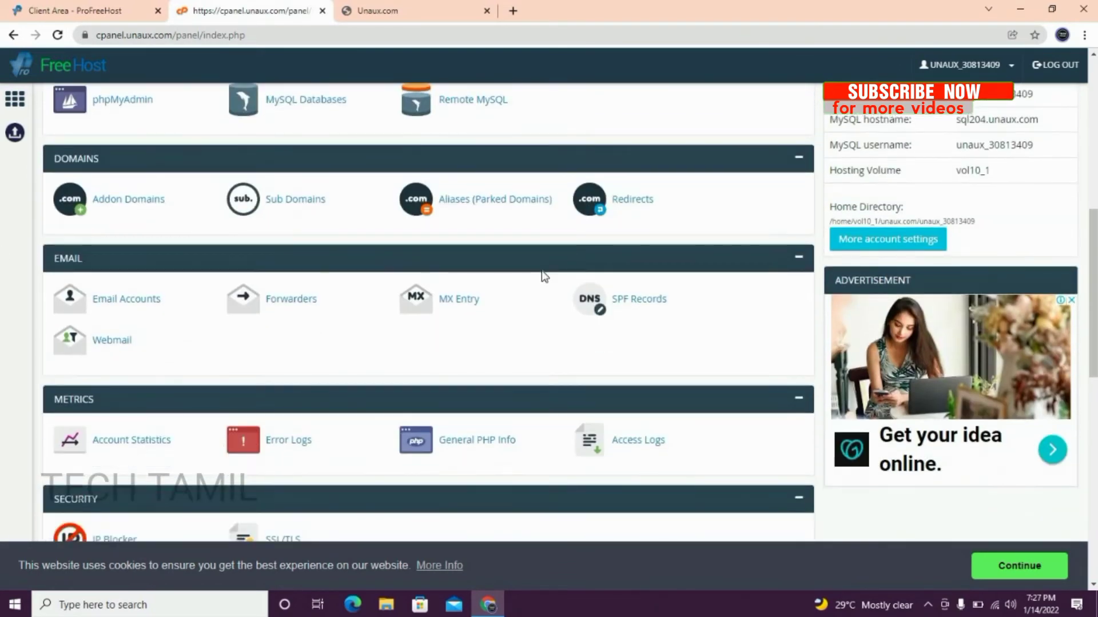
pyautogui.scroll(-5, 542, 273)
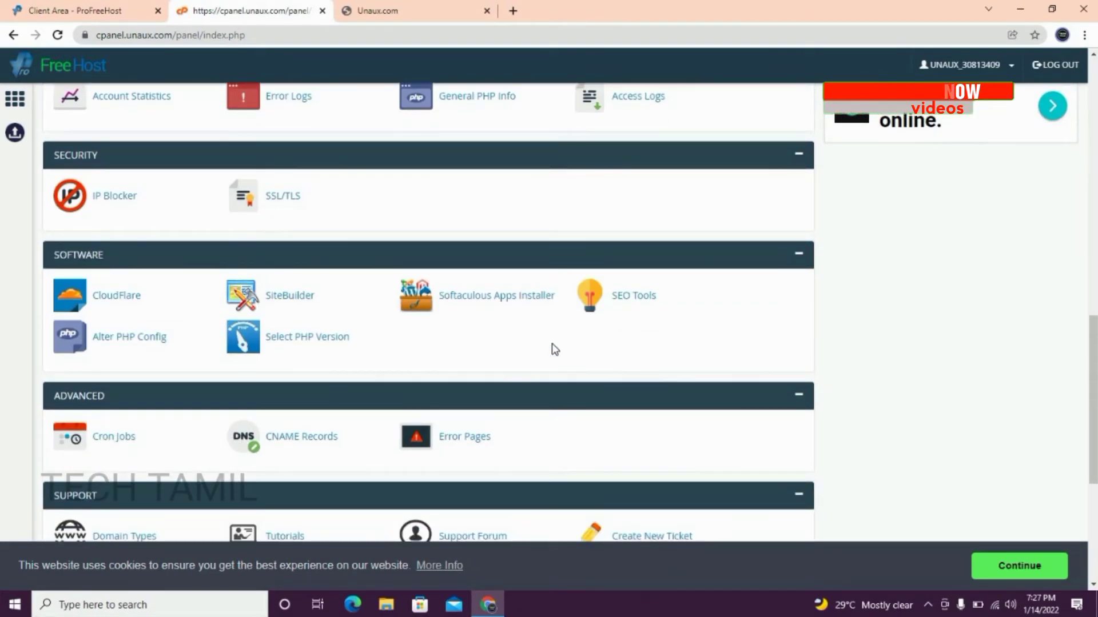
pyautogui.click(493, 302)
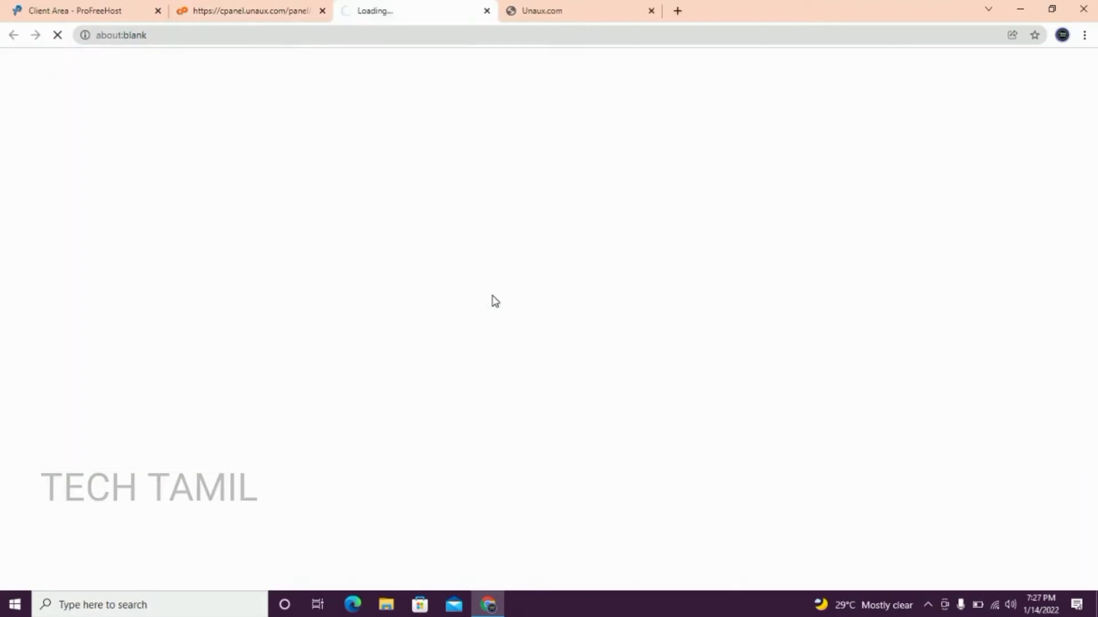
pyautogui.click(651, 11)
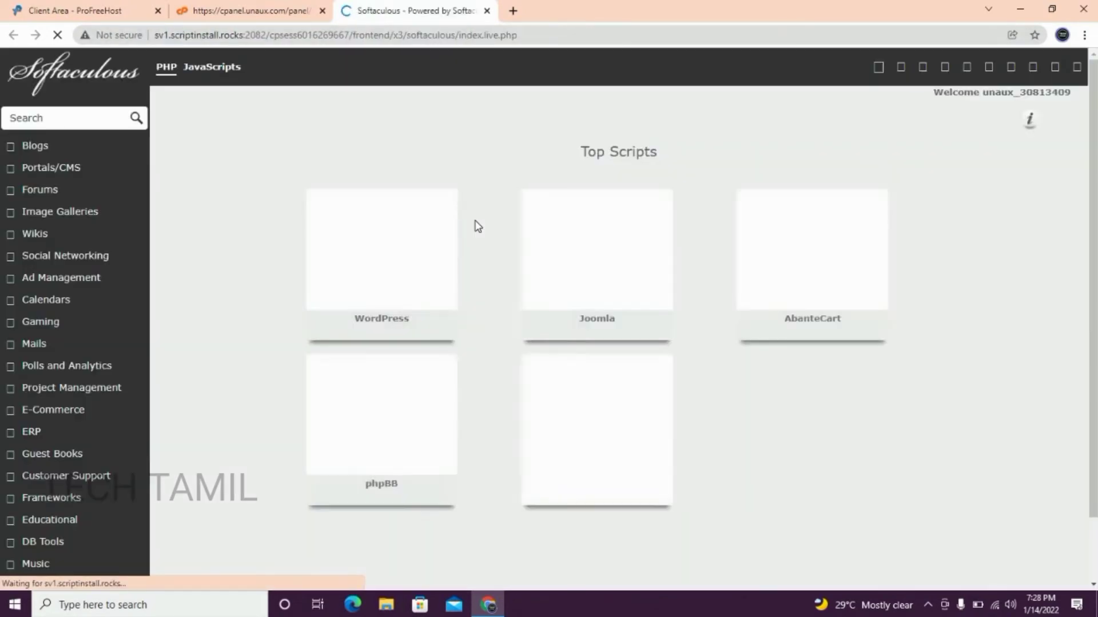
# Open the WordPress installation form from the Top Scripts and review its software setup and site settings.
pyautogui.scroll(-8, 466, 240)
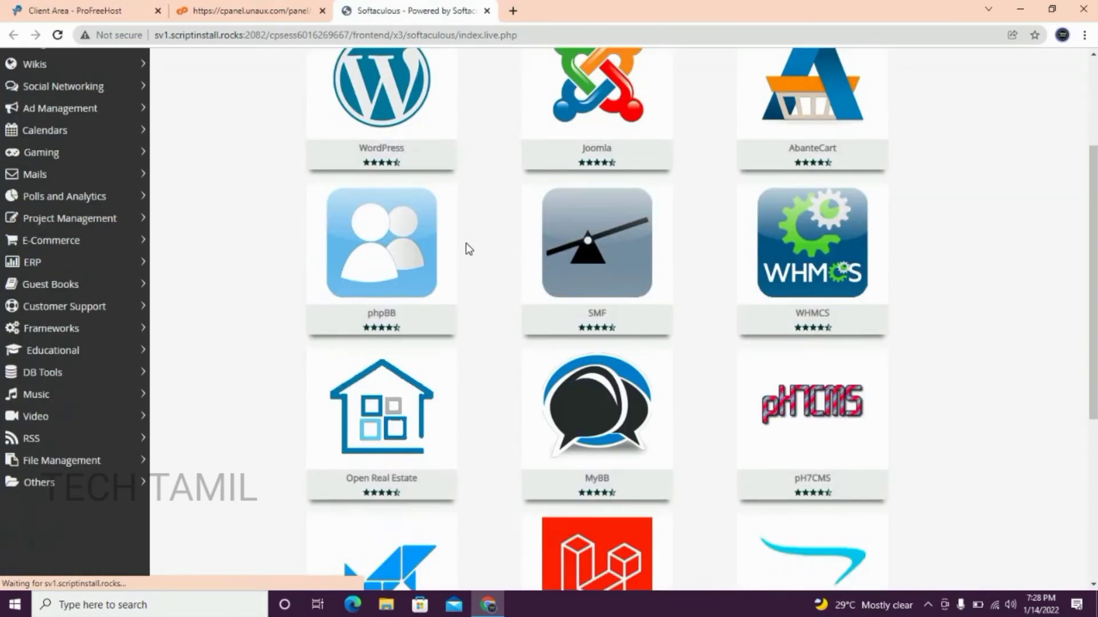
pyautogui.scroll(8, 466, 265)
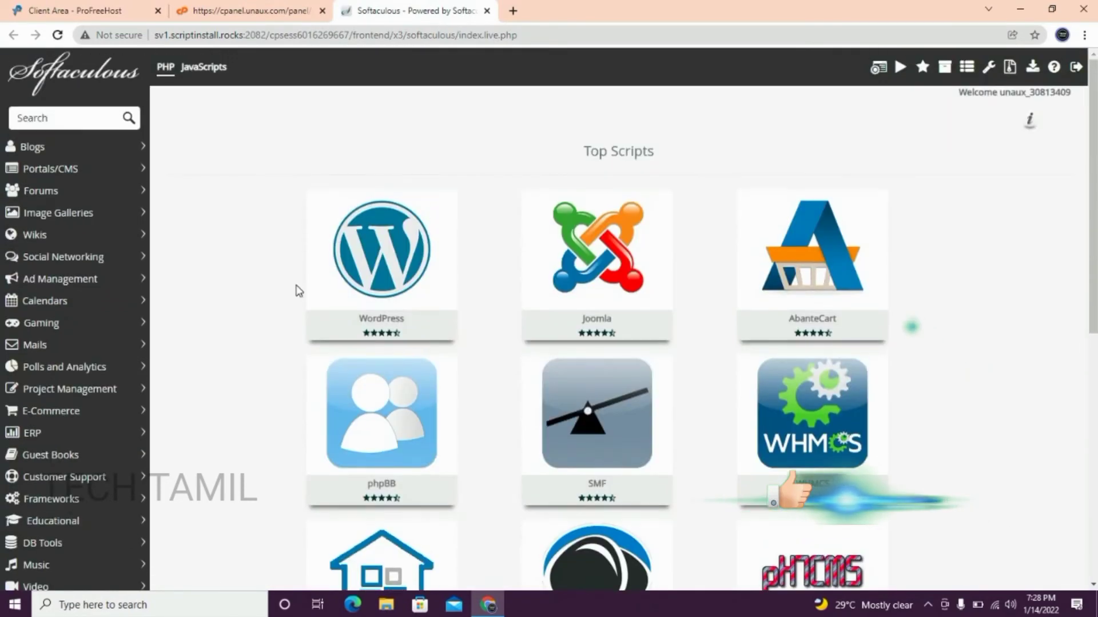
pyautogui.click(331, 288)
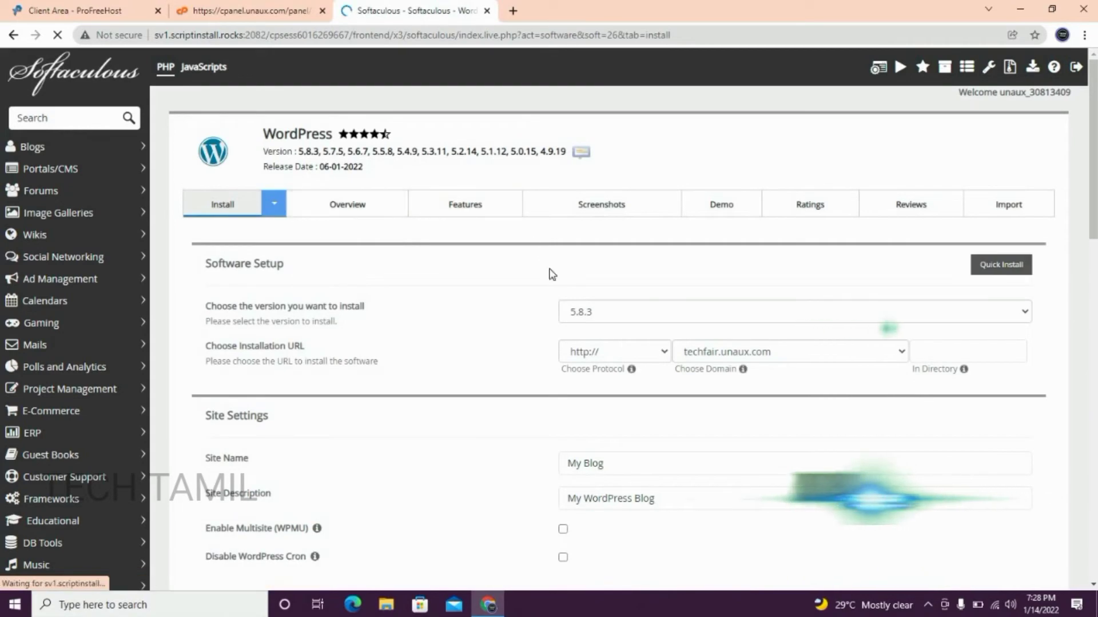
pyautogui.scroll(-1, 589, 286)
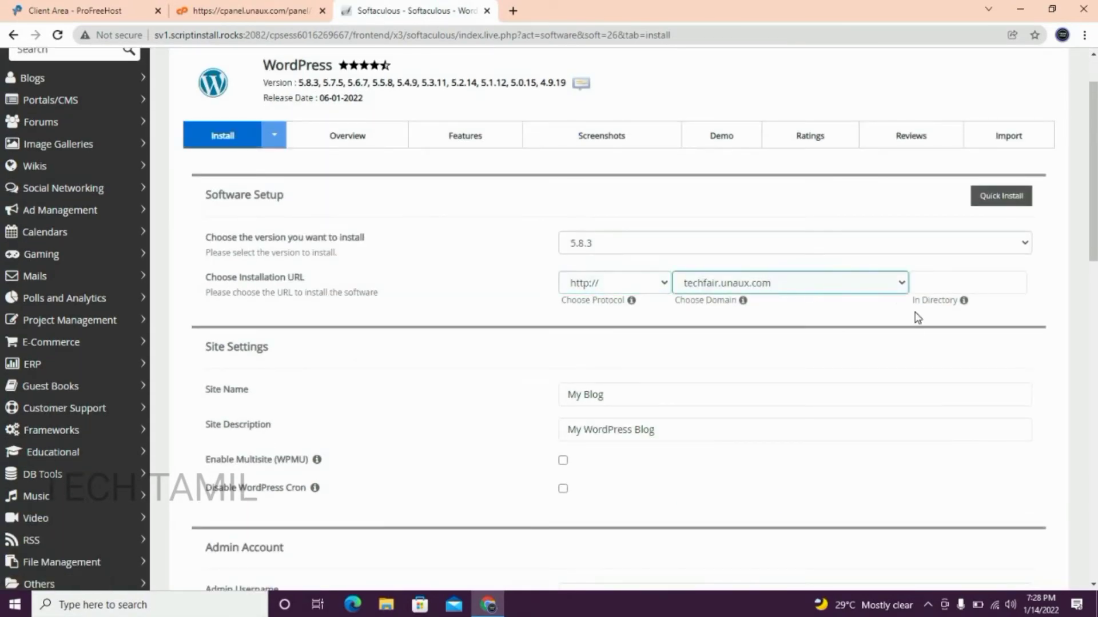
pyautogui.scroll(-6, 757, 359)
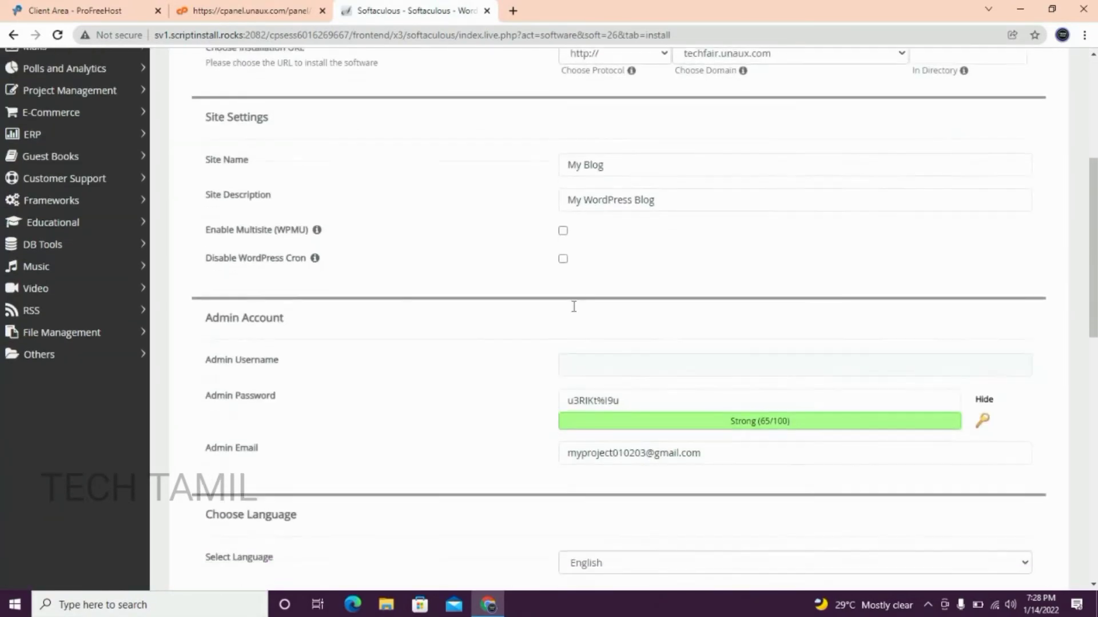
pyautogui.scroll(5, 506, 231)
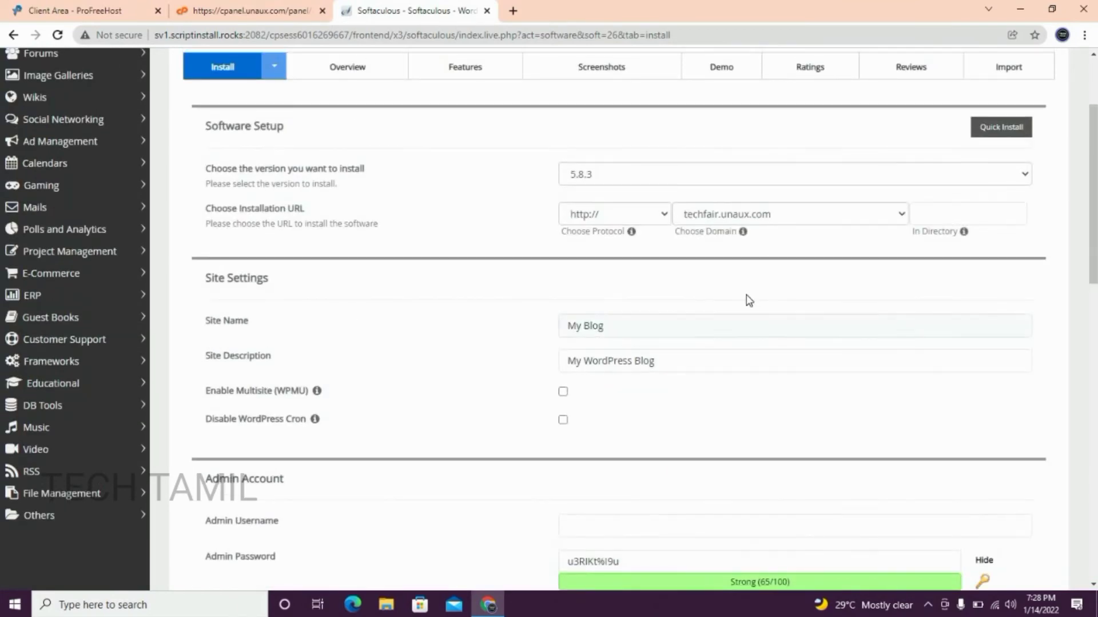
pyautogui.click(577, 326)
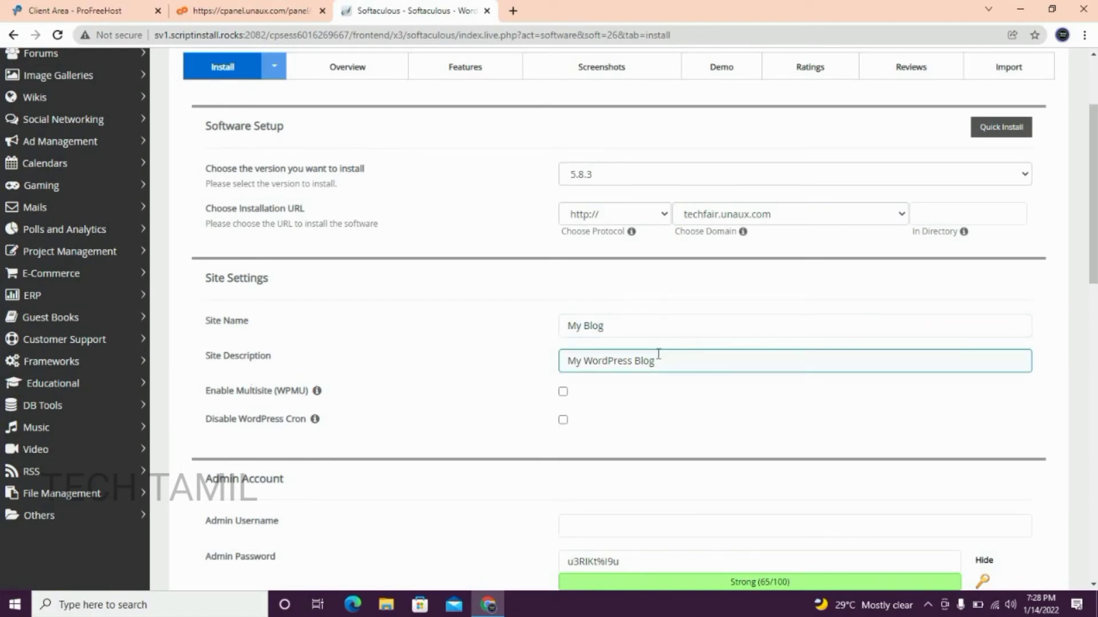
# Enter the WordPress admin username and replace the generated admin password with a custom one.
pyautogui.scroll(-5, 664, 366)
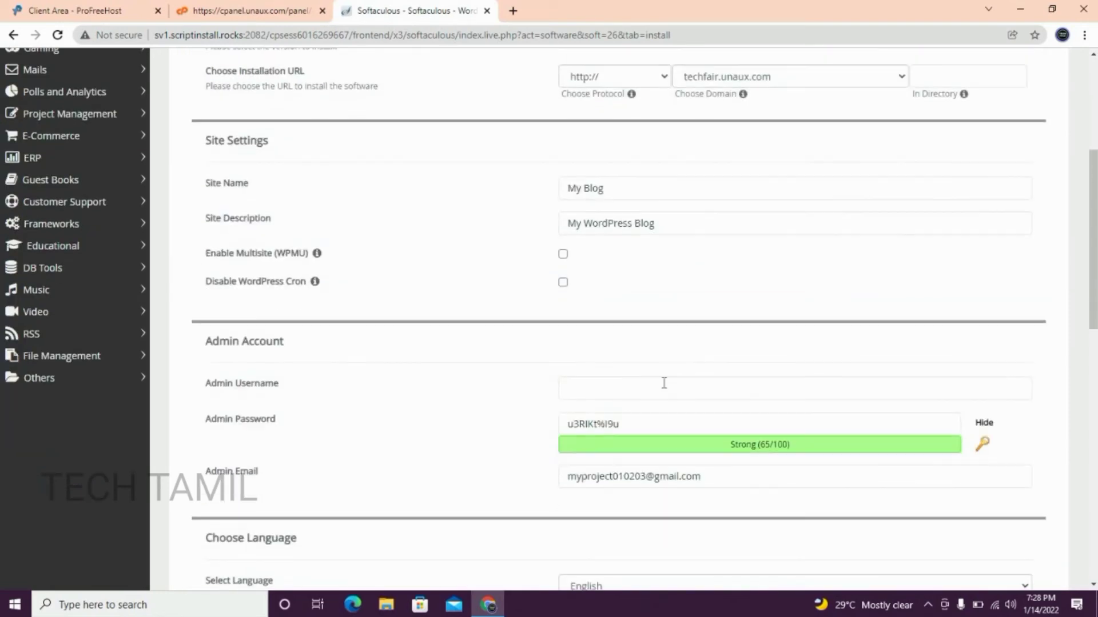
pyautogui.click(608, 256)
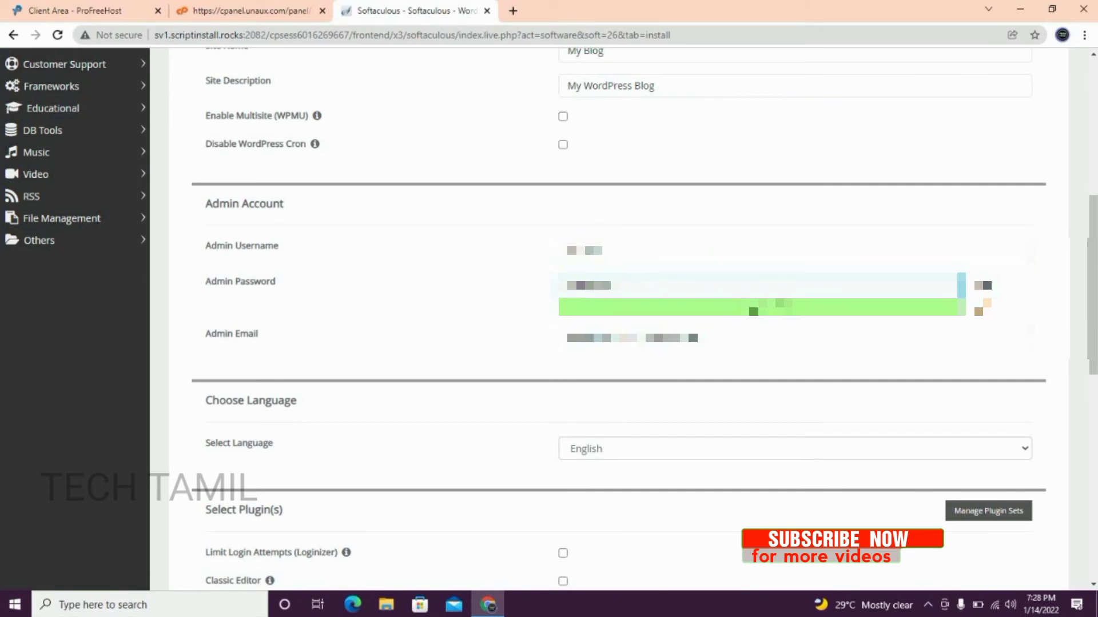
pyautogui.press('BackSpace')
pyautogui.press('BackSpace')
pyautogui.press('BackSpace')
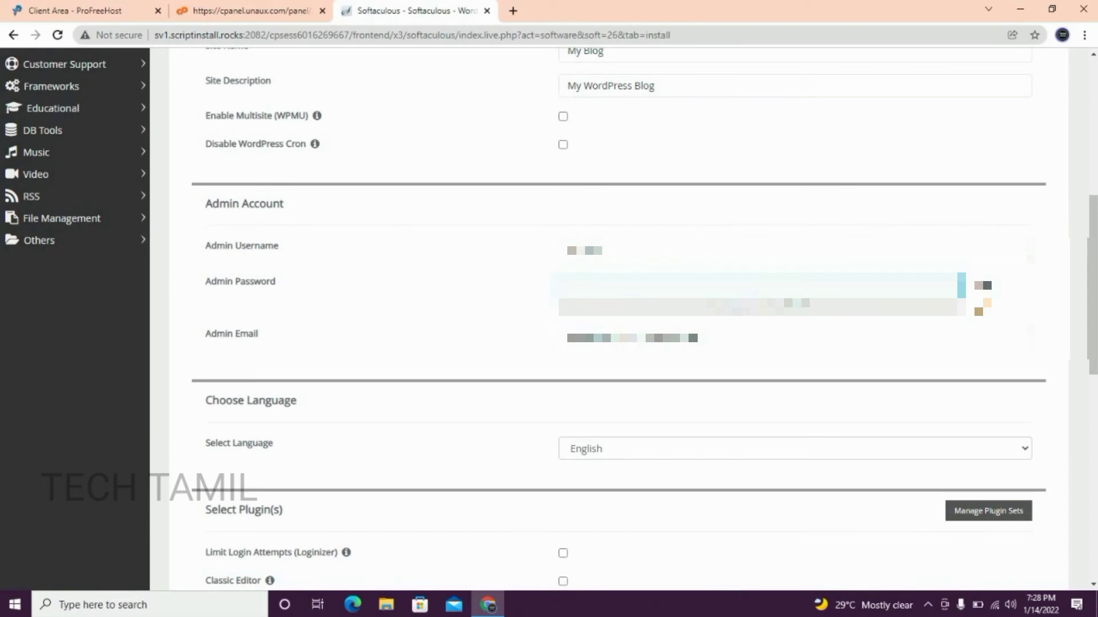
pyautogui.write('a')
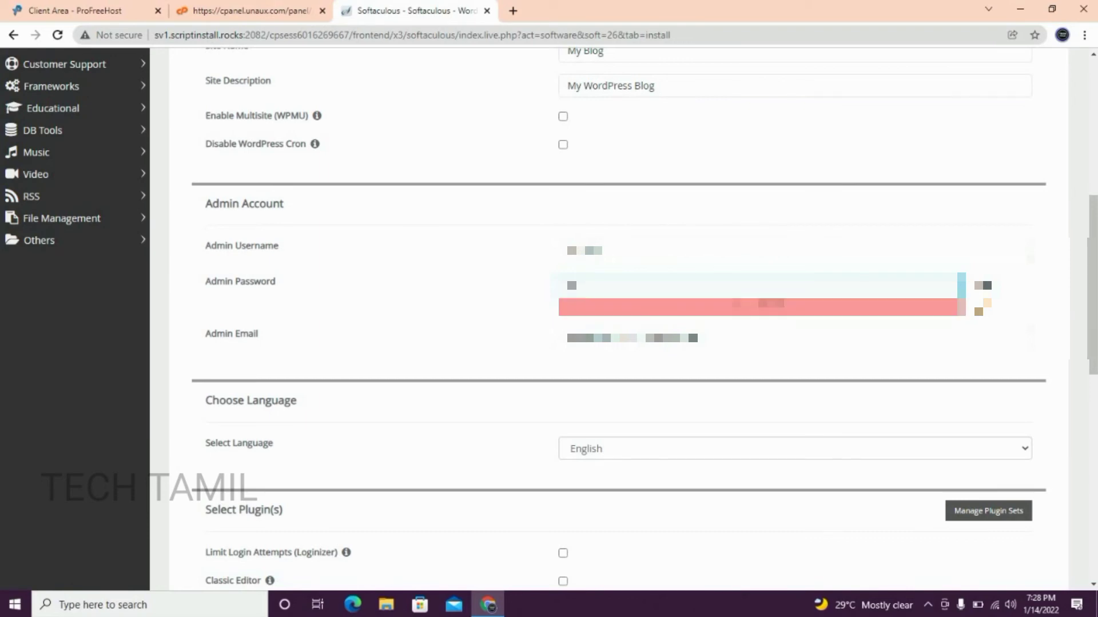
pyautogui.write('a')
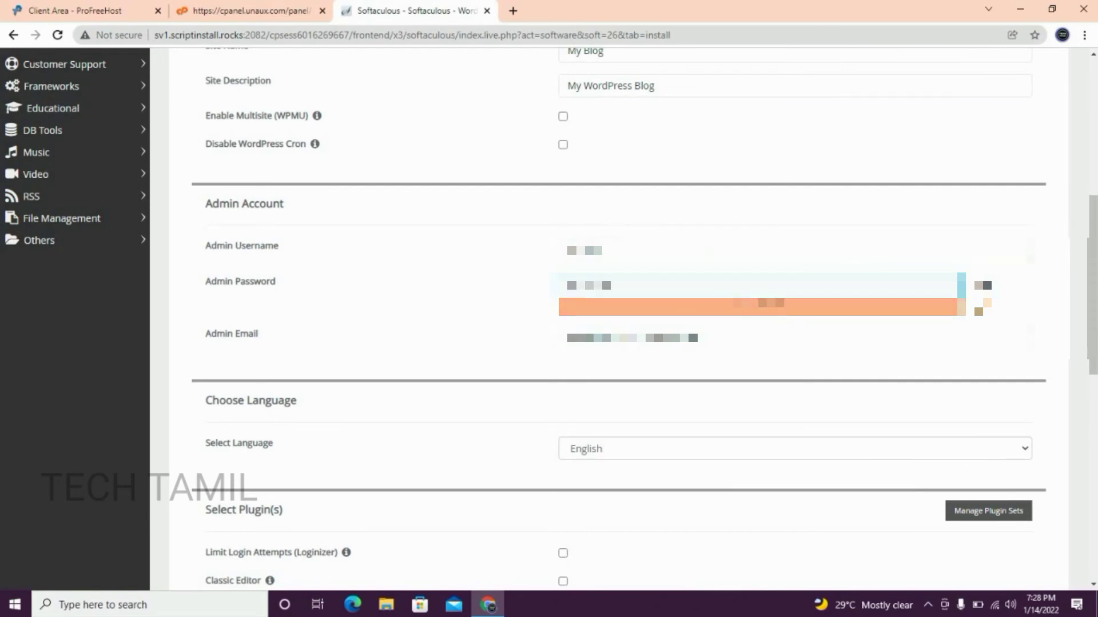
pyautogui.write('a')
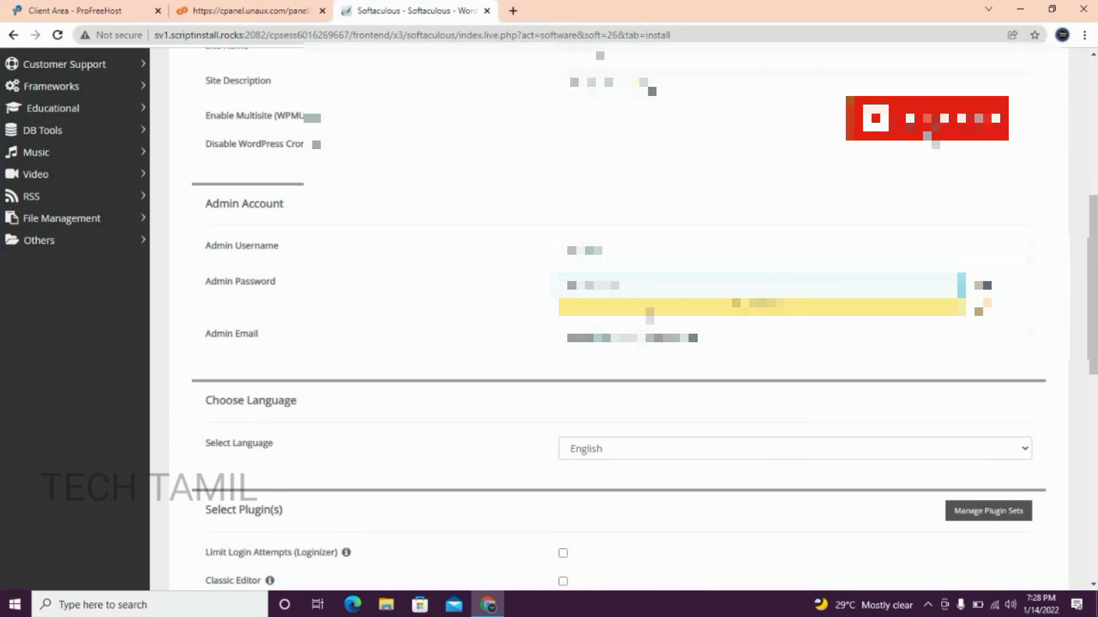
# Choose English as the language for the WordPress installation.
pyautogui.scroll(-3, 617, 315)
pyautogui.scroll(-1, 347, 297)
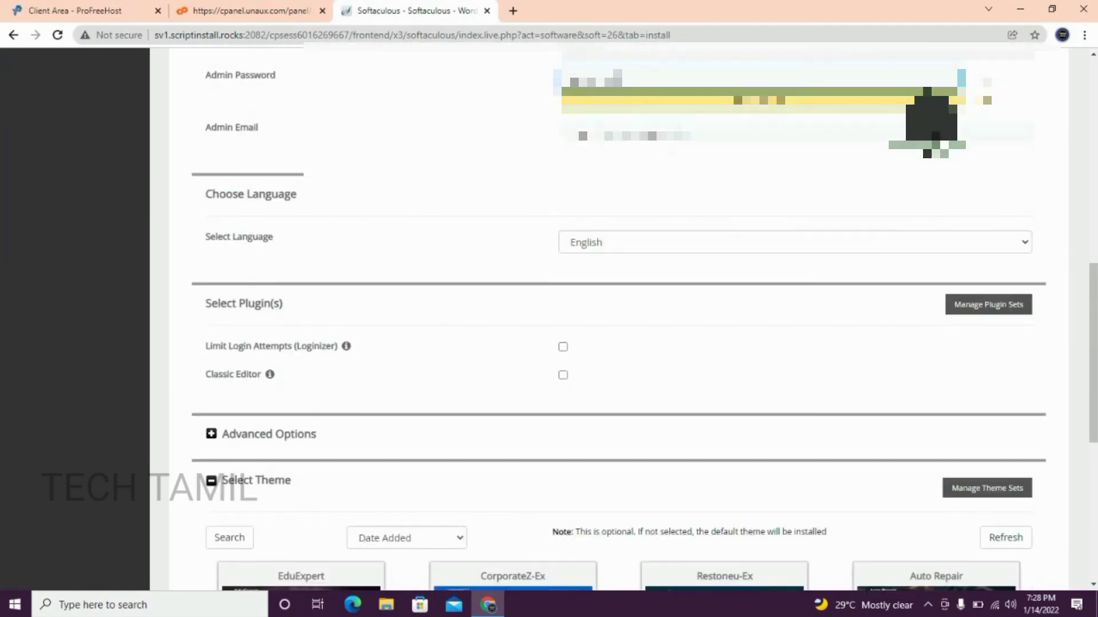
pyautogui.click(636, 245)
pyautogui.click(631, 262)
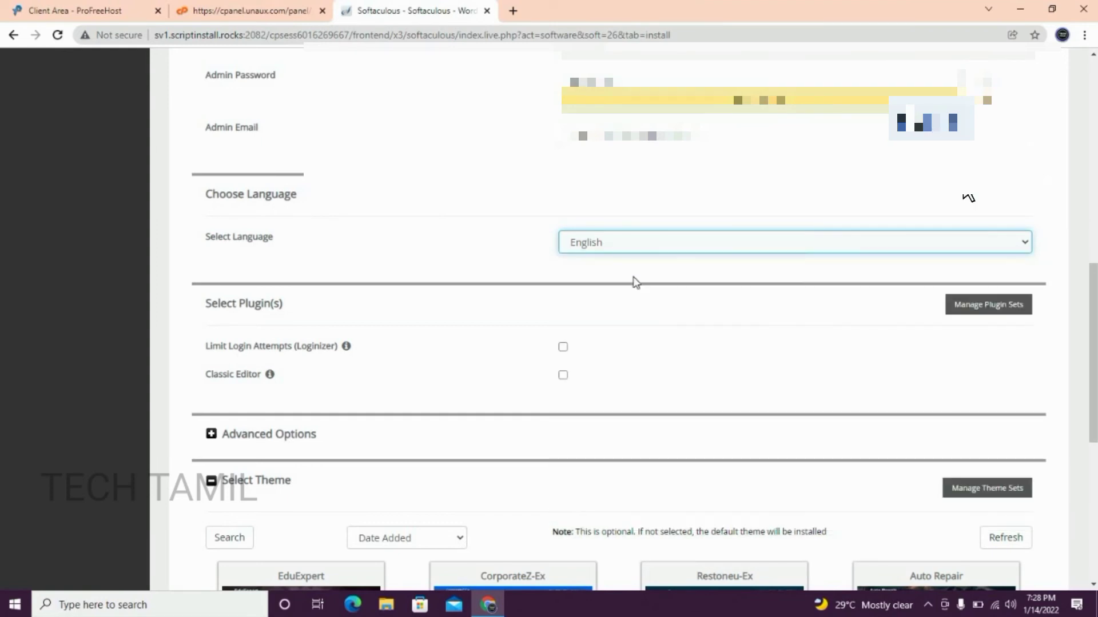
# Install WordPress without selecting any plugin or optional theme, and review the installation result page.
pyautogui.scroll(-2, 626, 283)
pyautogui.scroll(-4, 608, 266)
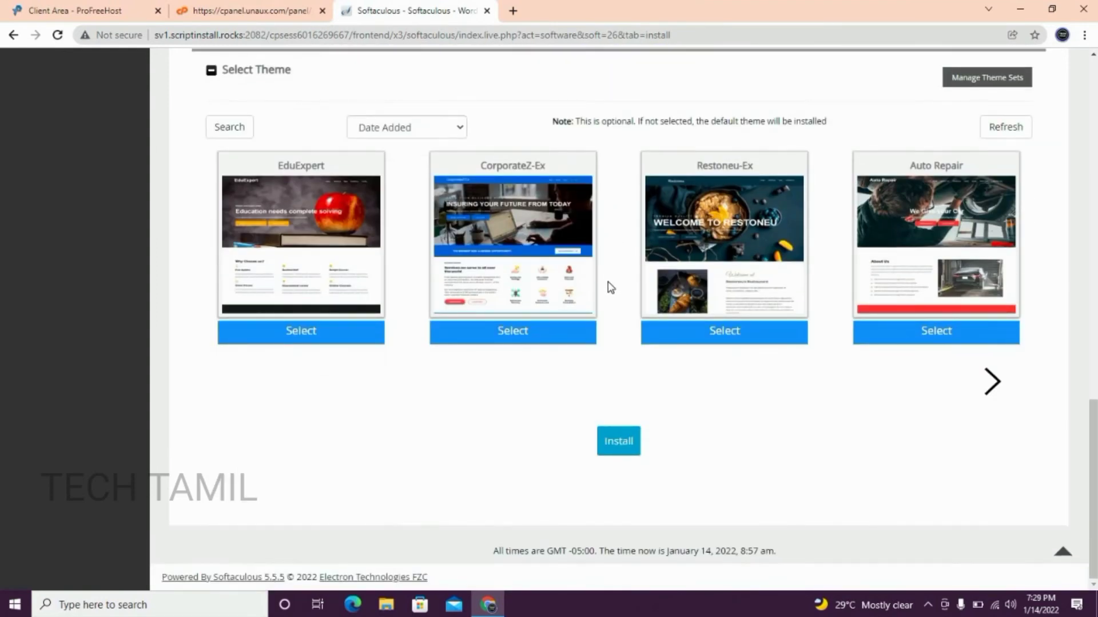
pyautogui.click(628, 444)
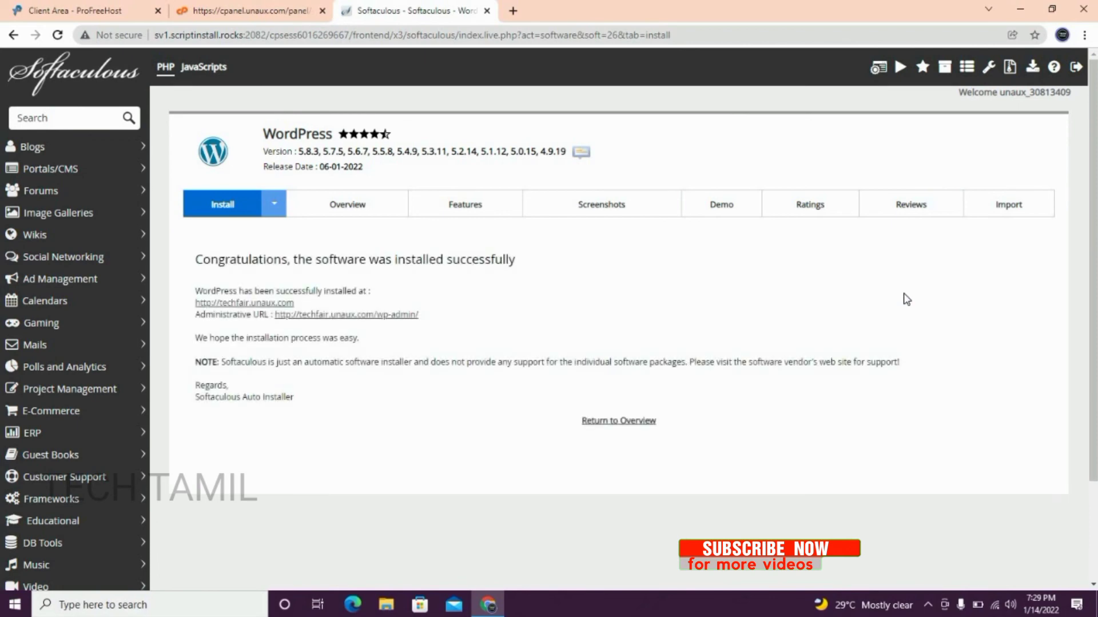
pyautogui.scroll(-1, 889, 343)
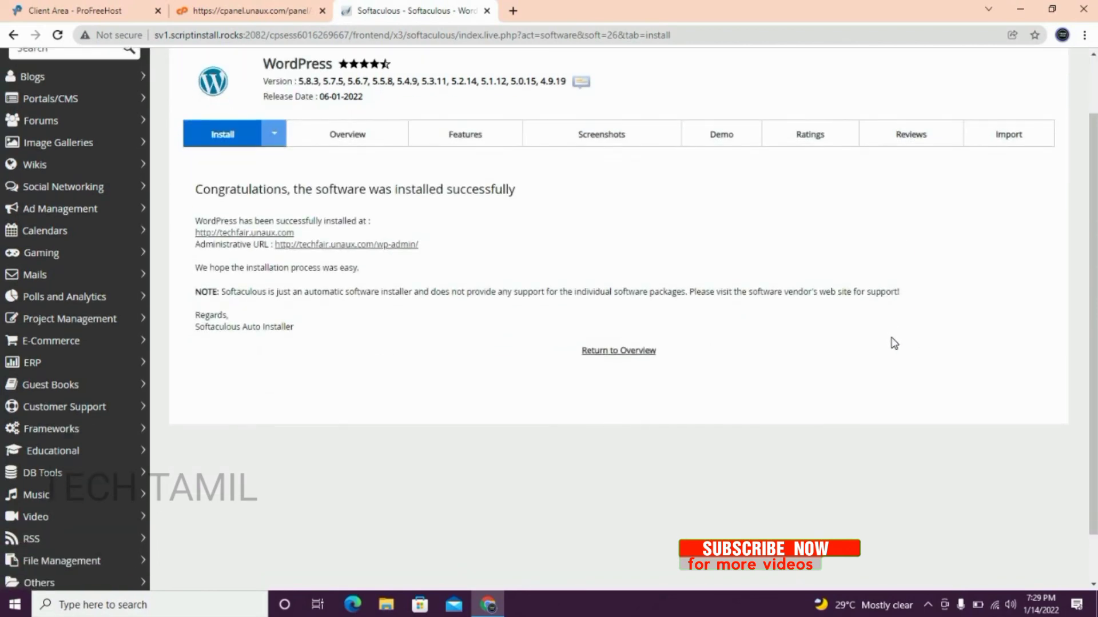
pyautogui.scroll(-1, 891, 343)
pyautogui.scroll(2, 892, 342)
pyautogui.scroll(-2, 893, 342)
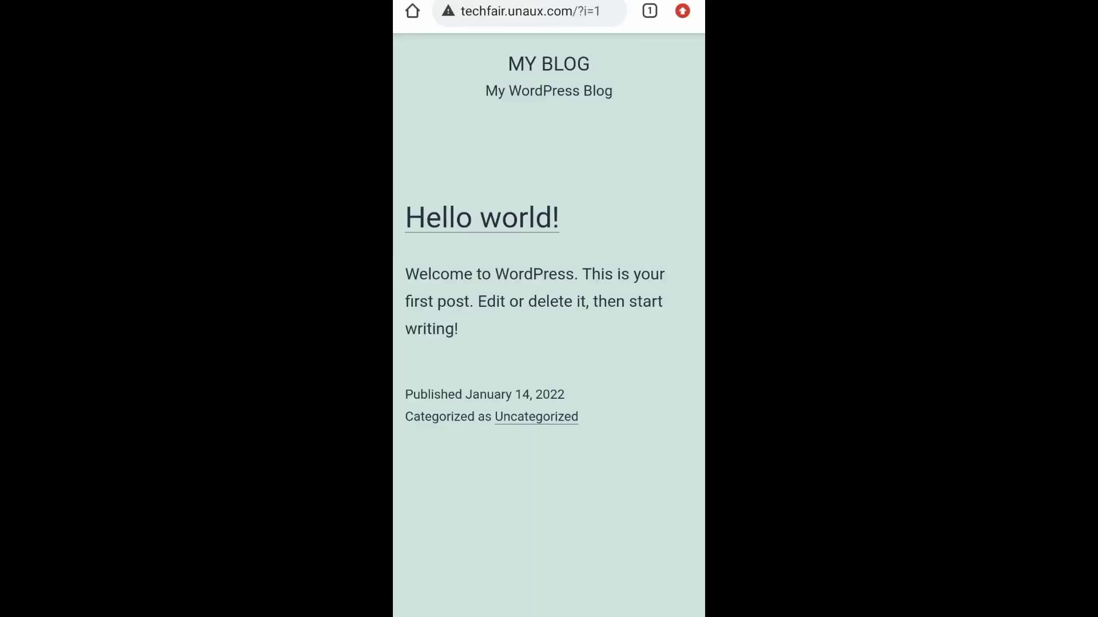
# Examine the new WordPress blog at techfair.unaux.com in the mobile browser, from its header and first post to the footer.
pyautogui.scroll(-5, 632, 454)
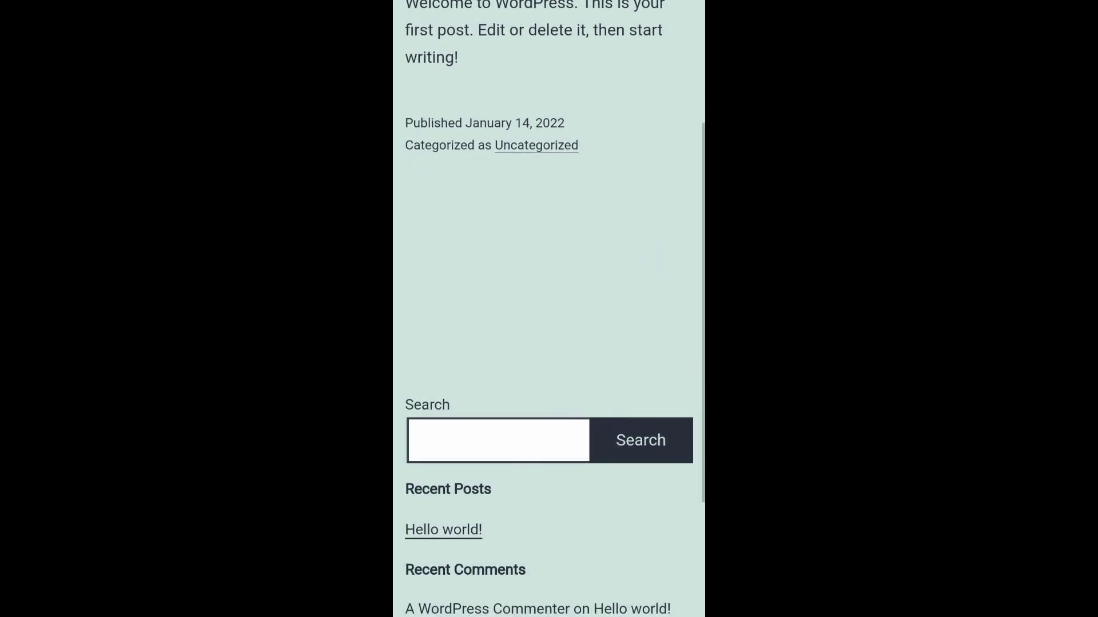
pyautogui.scroll(-4, 652, 475)
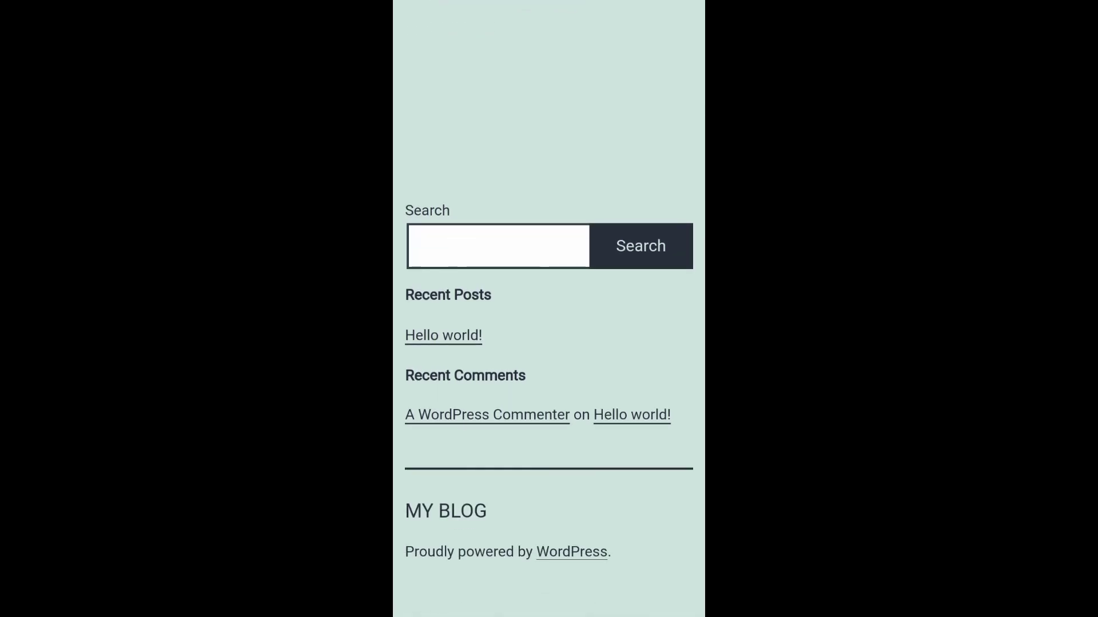
pyautogui.scroll(5, 626, 517)
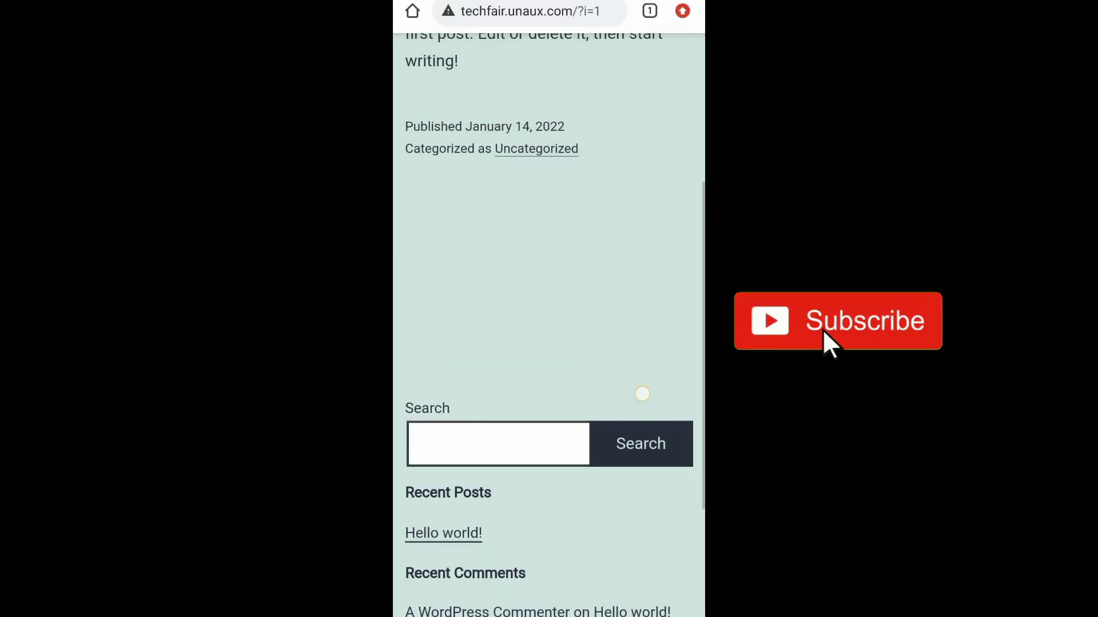
pyautogui.scroll(4, 634, 461)
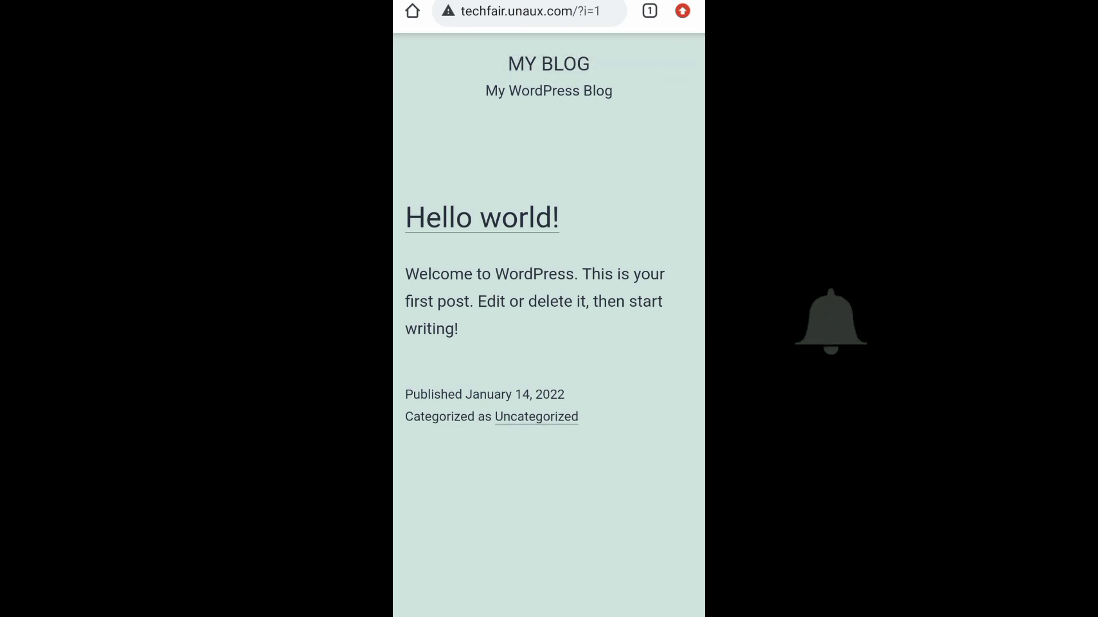
pyautogui.scroll(-2, 639, 334)
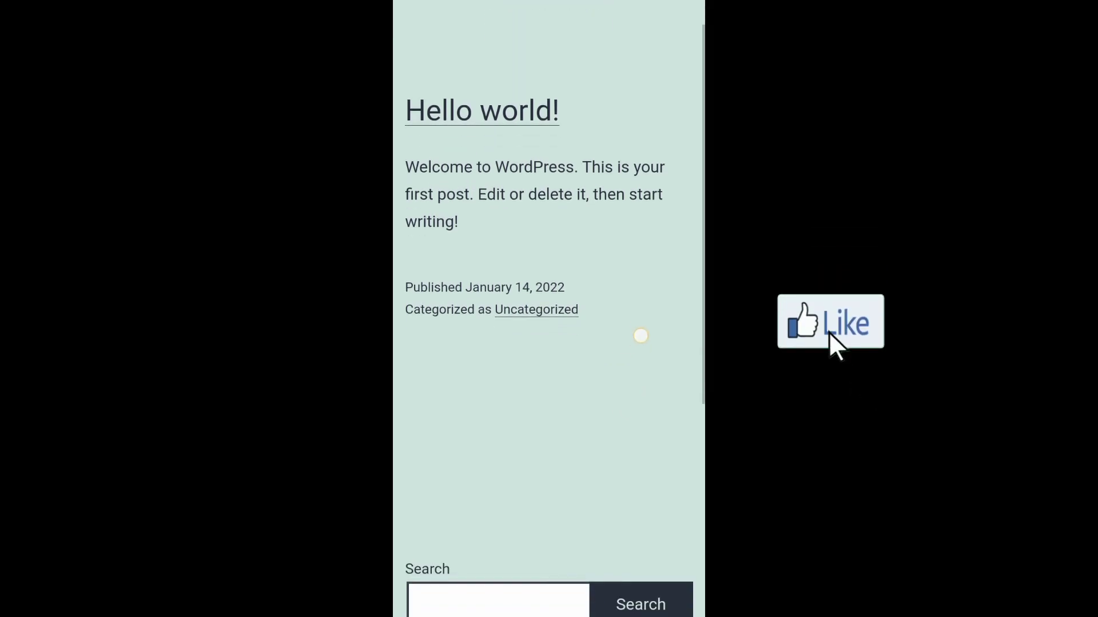